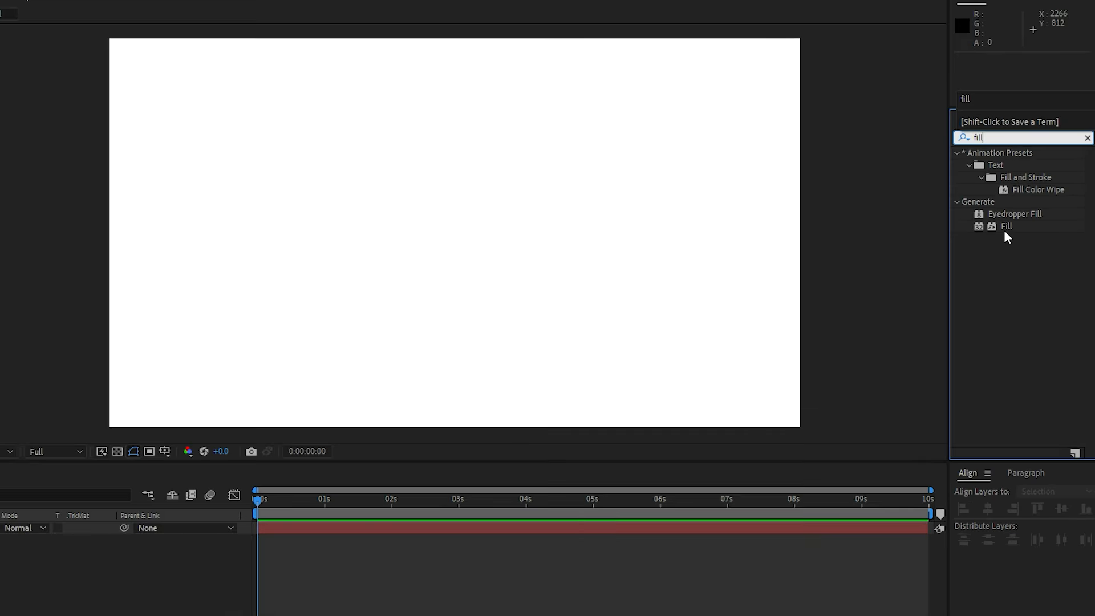
Apply the Fill effect to the BG solid and set its colour to dark blue 000C52
{"action": "left_click_drag", "start_coordinate": [989, 236], "coordinate": [0, 615]}
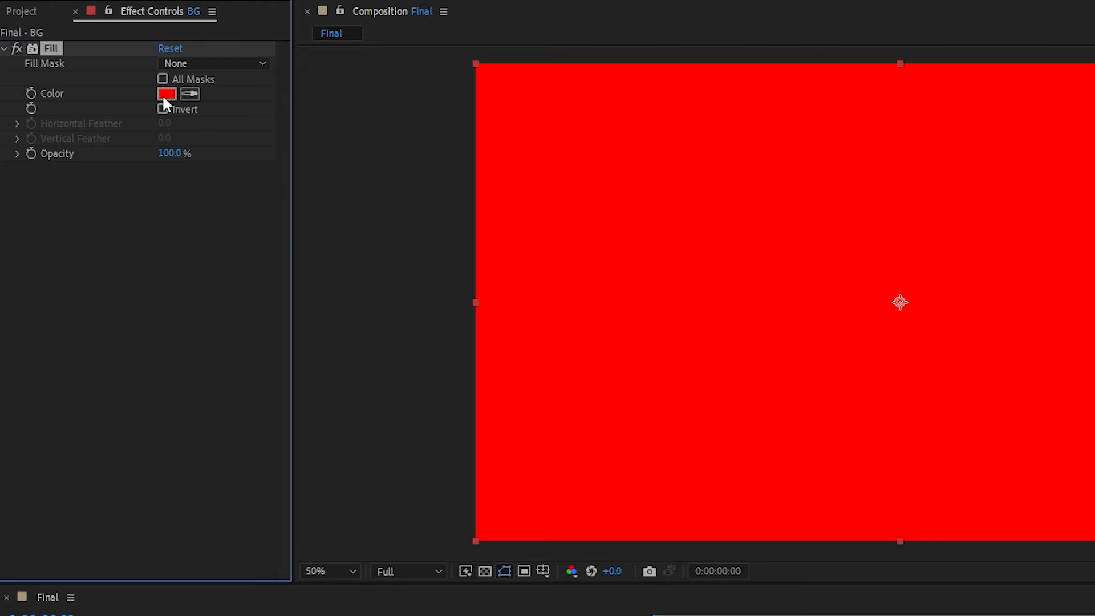
{"action": "left_click", "coordinate": [166, 93]}
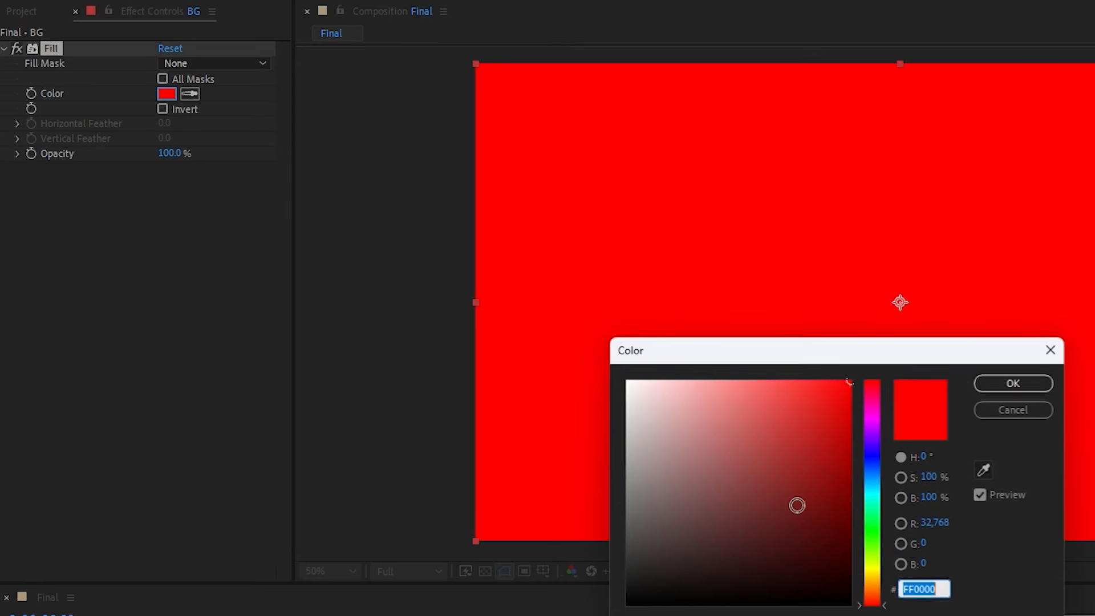
{"action": "left_click_drag", "start_coordinate": [873, 469], "coordinate": [879, 533]}
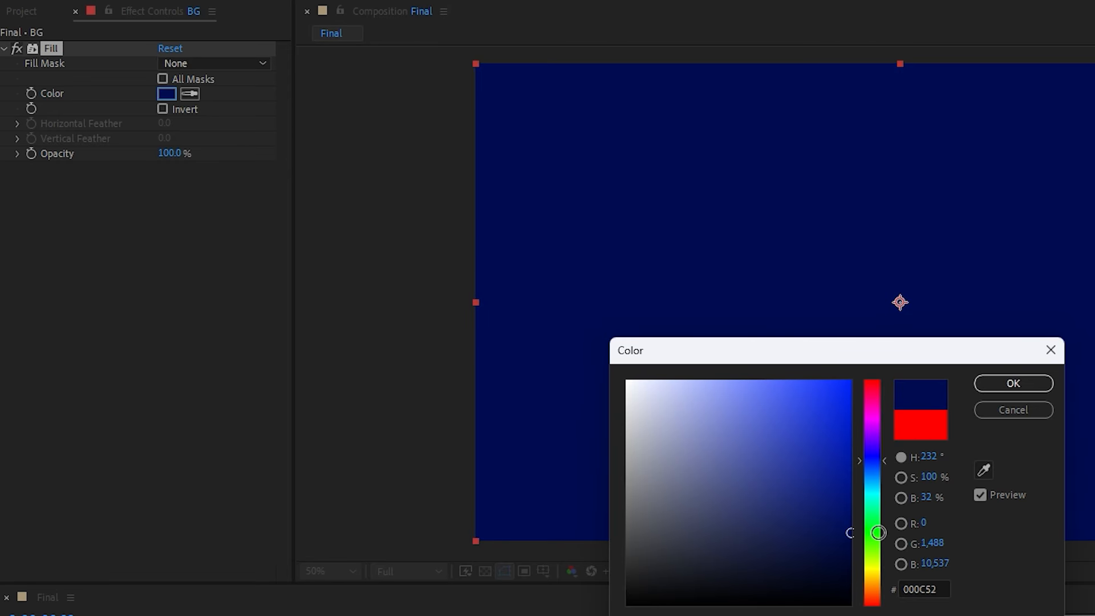
{"action": "left_click", "coordinate": [1029, 384]}
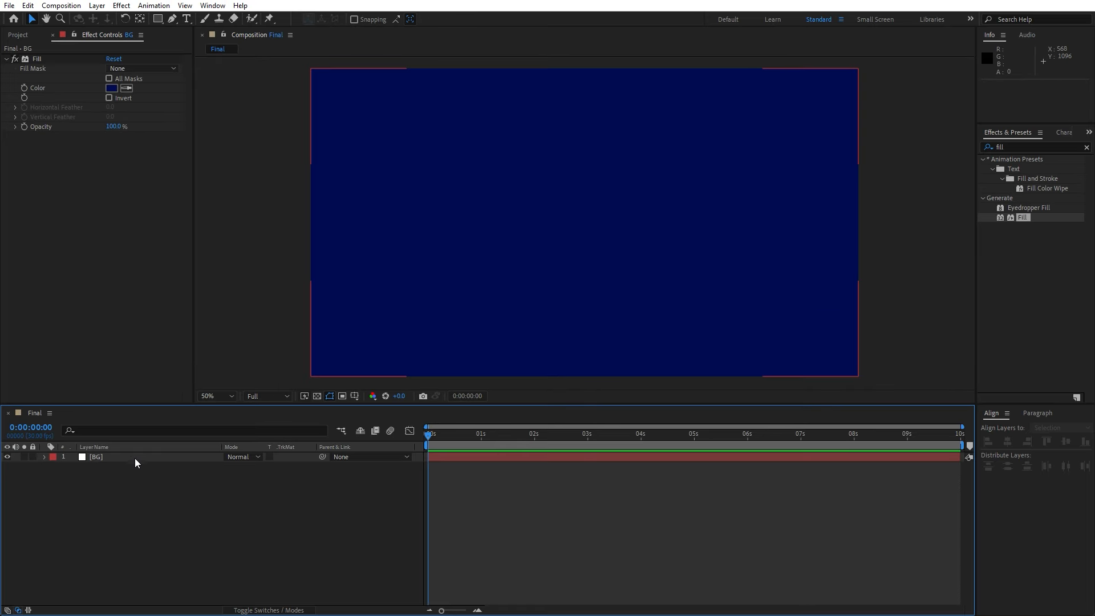
Duplicate the BG layer
{"action": "left_click", "coordinate": [130, 458]}
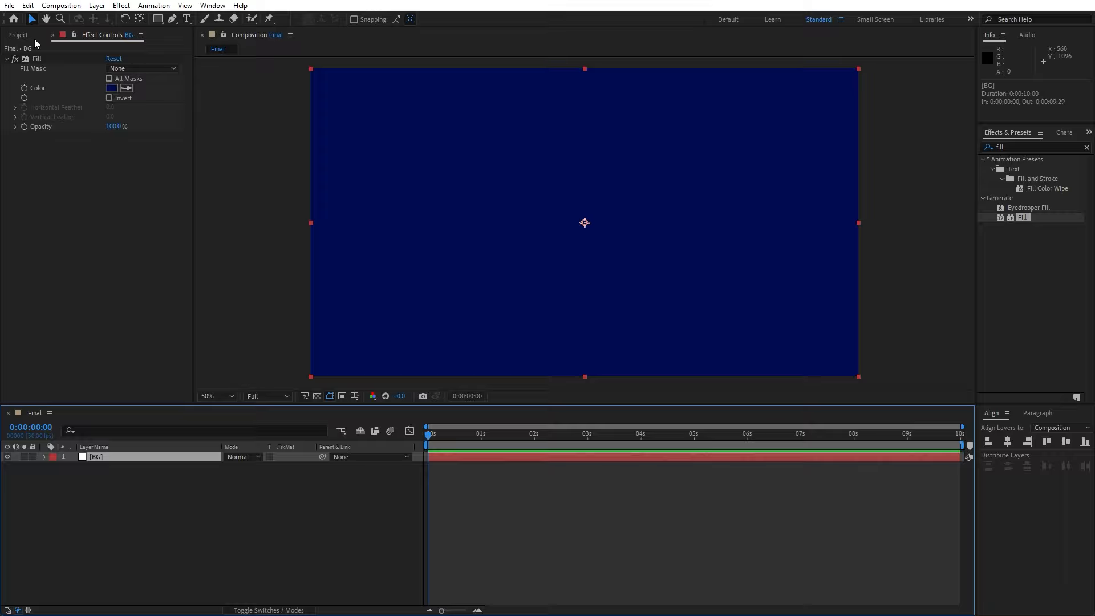
{"action": "left_click", "coordinate": [28, 6]}
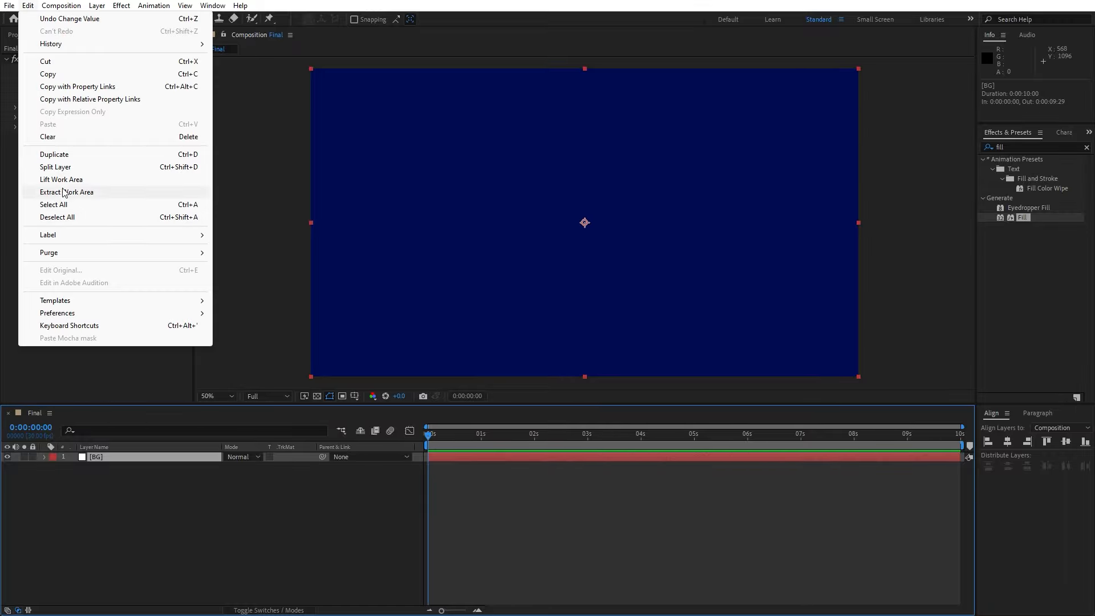
{"action": "left_click", "coordinate": [65, 155]}
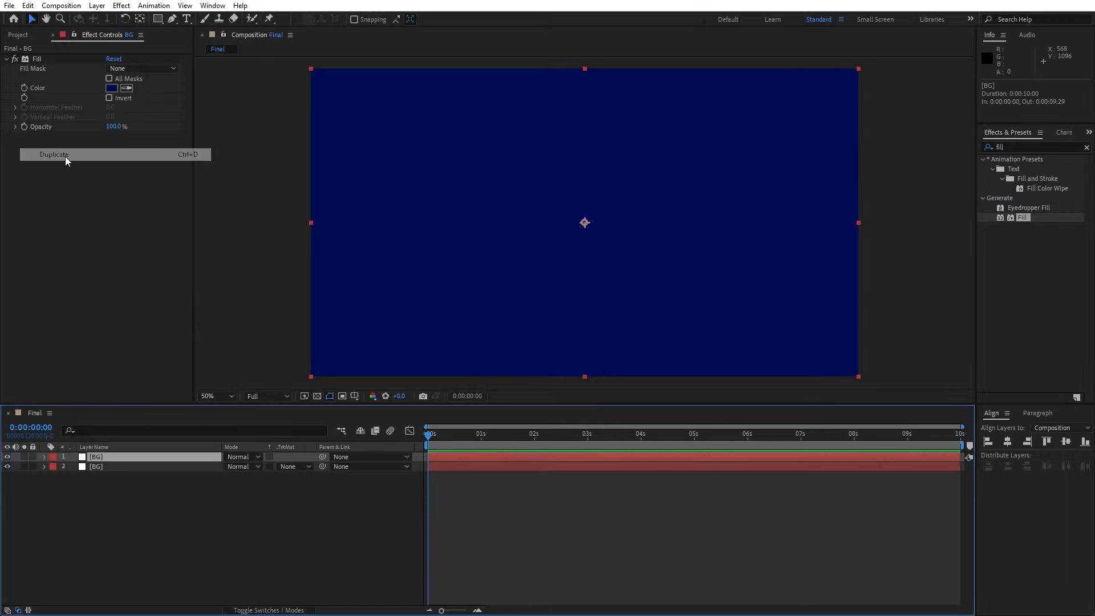
{"action": "left_click", "coordinate": [156, 512]}
Rename the top duplicate layer to lines
{"action": "left_click", "coordinate": [111, 456]}
{"action": "key", "text": "Return"}
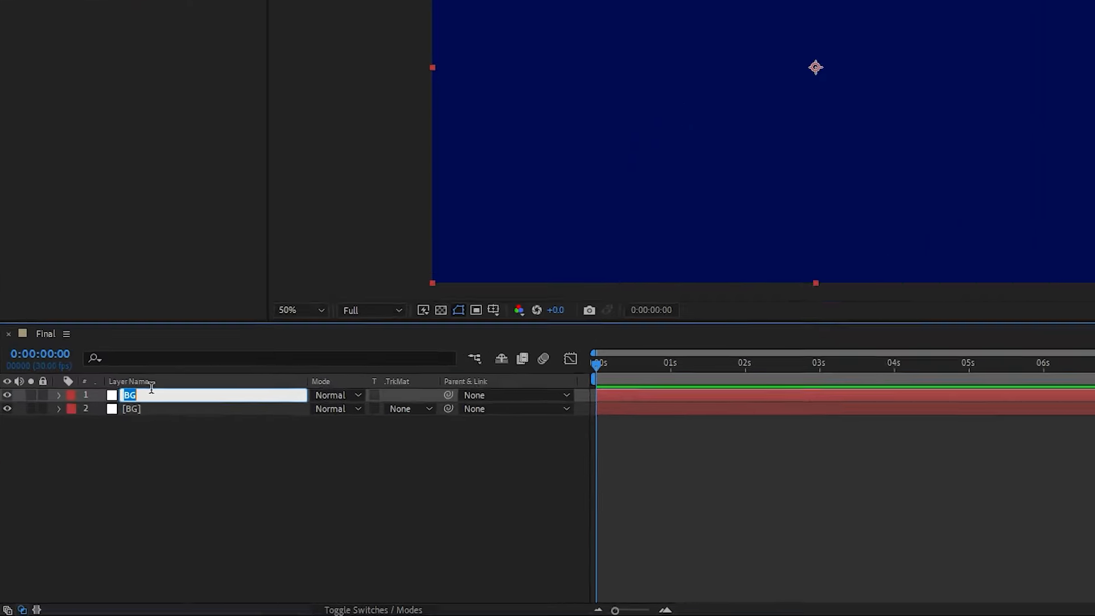
{"action": "type", "text": "line"}
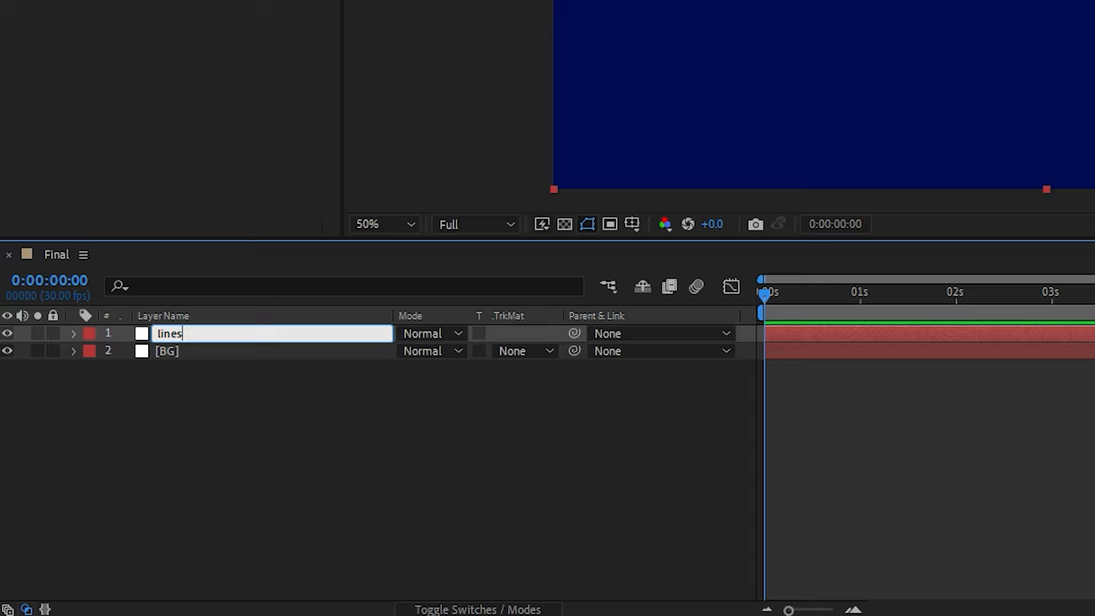
{"action": "type", "text": "s"}
{"action": "left_click", "coordinate": [329, 410]}
{"action": "left_click", "coordinate": [184, 330]}
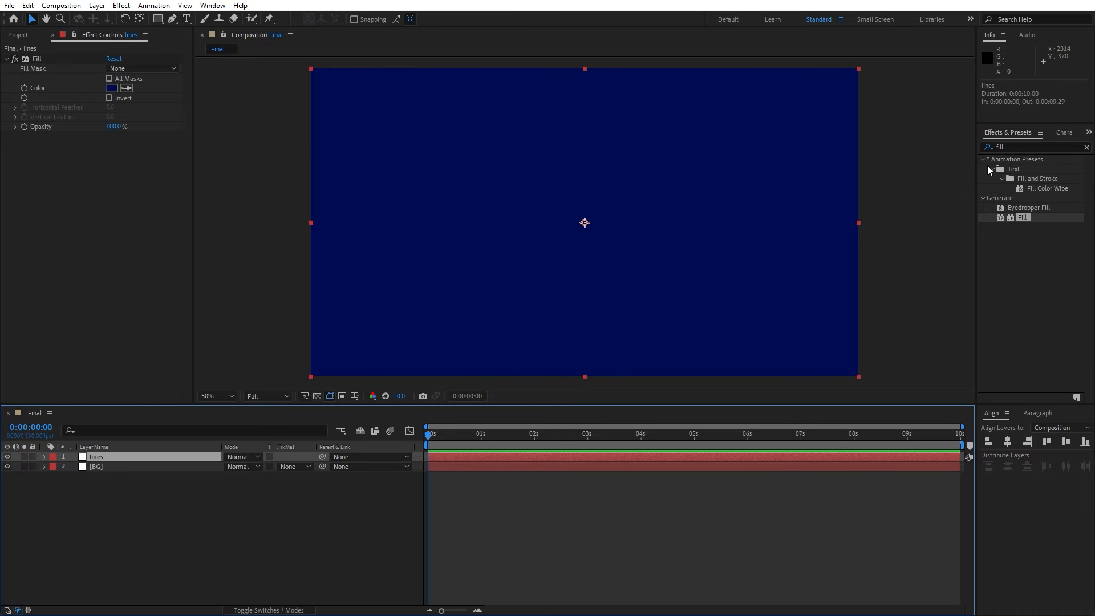
Search the effects for Venetian Blinds and apply it to the lines layer
{"action": "left_click", "coordinate": [1015, 147]}
{"action": "type", "text": "vene"}
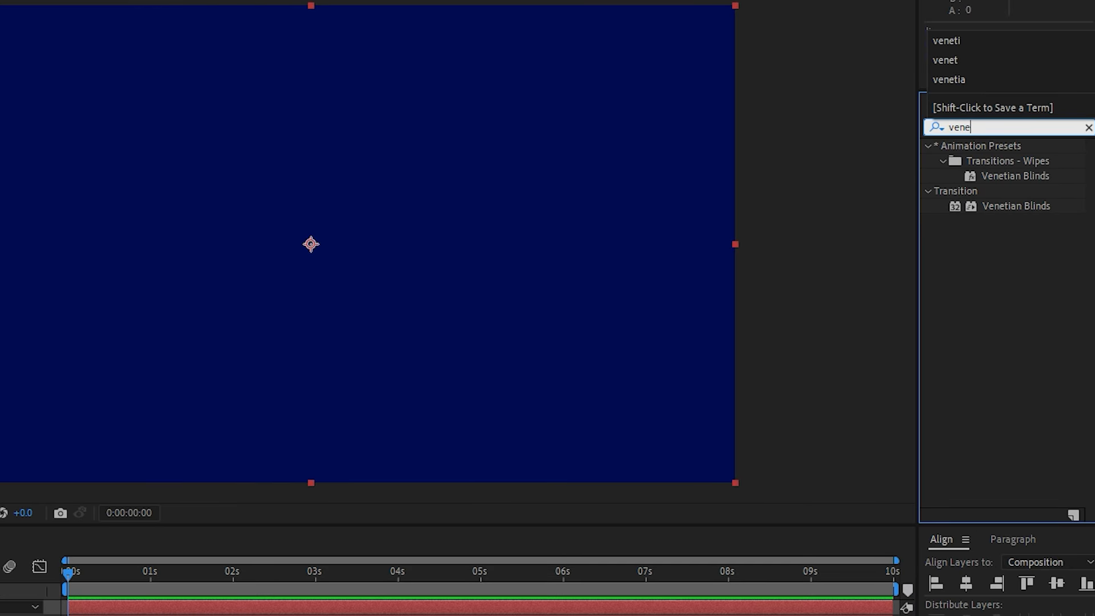
{"action": "left_click", "coordinate": [957, 219]}
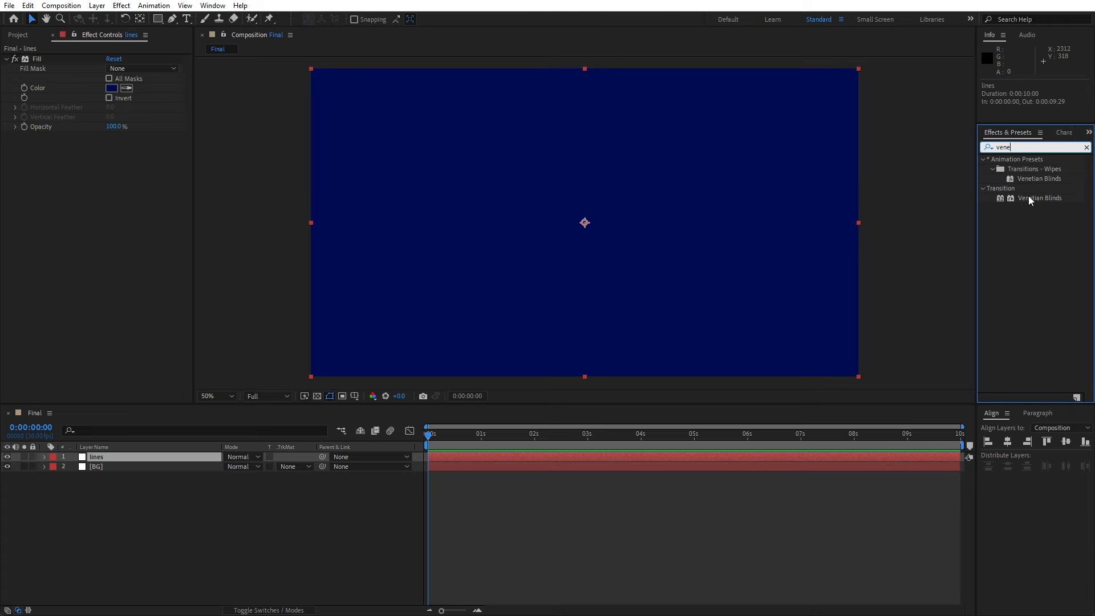
{"action": "left_click_drag", "start_coordinate": [999, 206], "coordinate": [0, 0]}
{"action": "left_click_drag", "start_coordinate": [51, 60], "coordinate": [51, 60]}
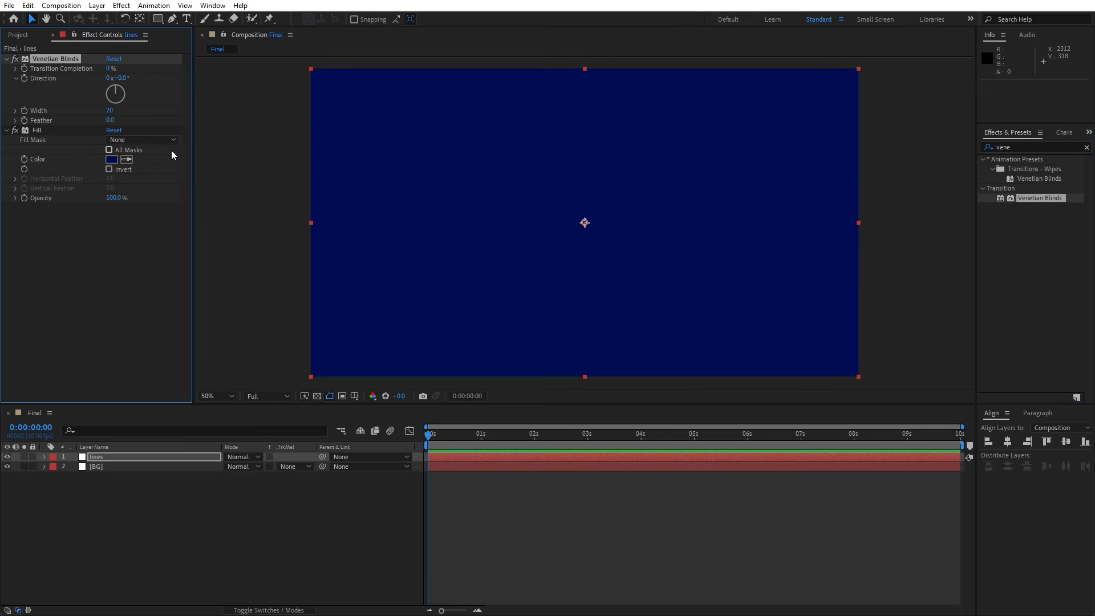
Set the lines layer's Fill colour to pink F800AF
{"action": "left_click", "coordinate": [113, 159]}
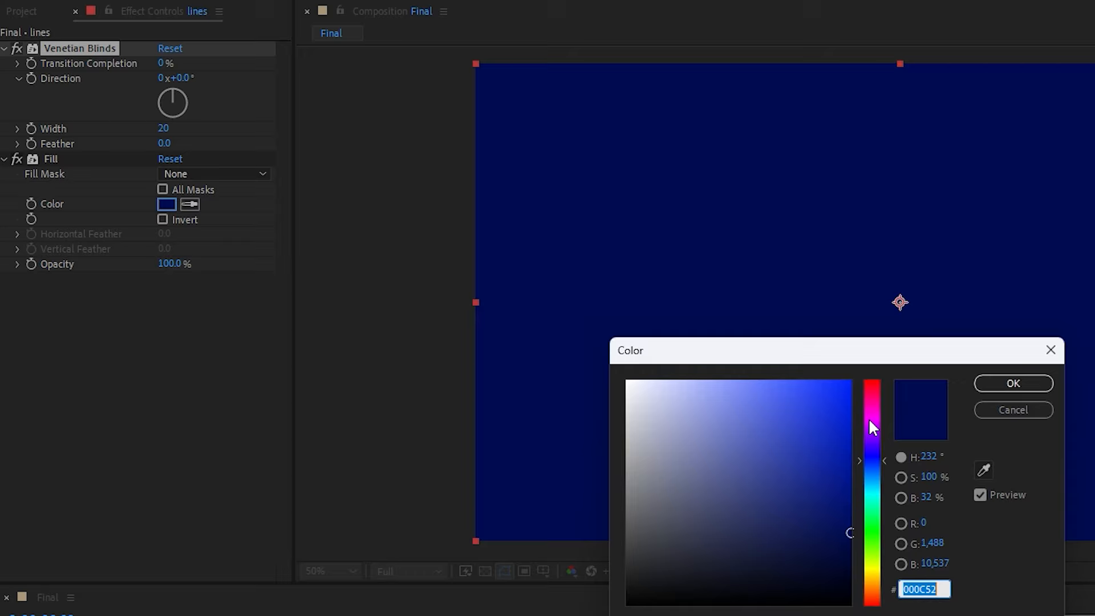
{"action": "left_click", "coordinate": [869, 405]}
{"action": "left_click", "coordinate": [854, 386]}
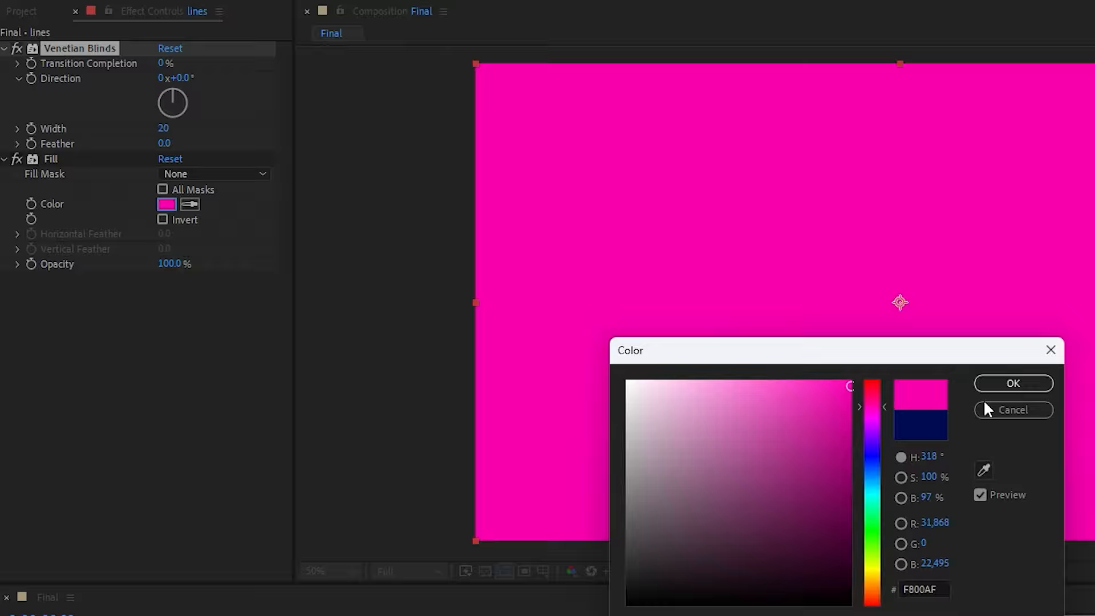
{"action": "left_click", "coordinate": [1020, 384]}
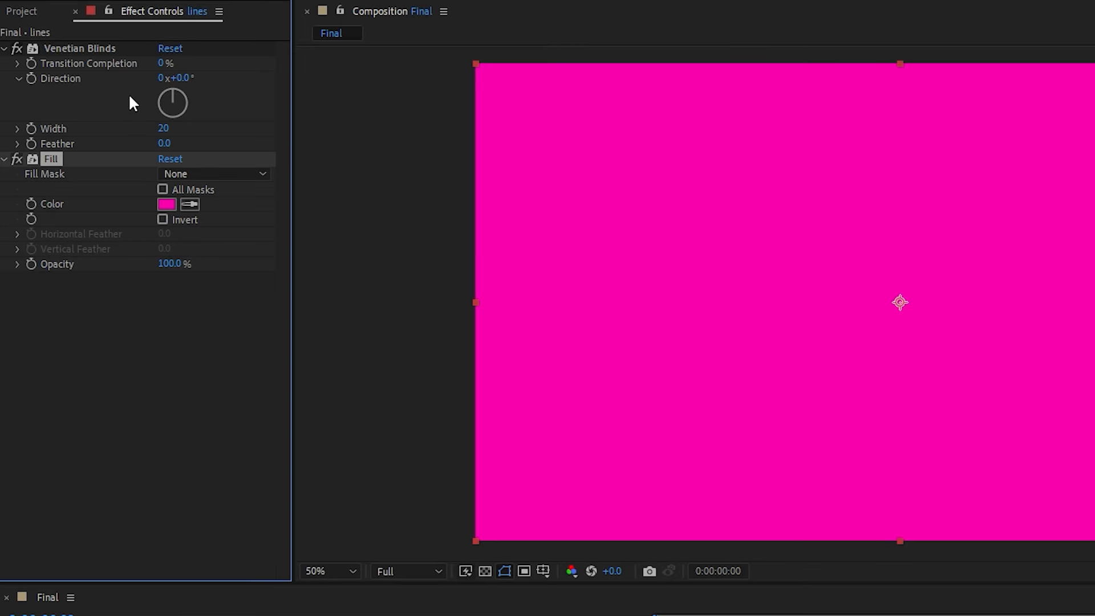
Set Venetian Blinds Transition Completion to 60% and Direction to 55°
{"action": "left_click", "coordinate": [163, 64]}
{"action": "type", "text": "60"}
{"action": "key", "text": "Return"}
{"action": "left_click", "coordinate": [181, 77]}
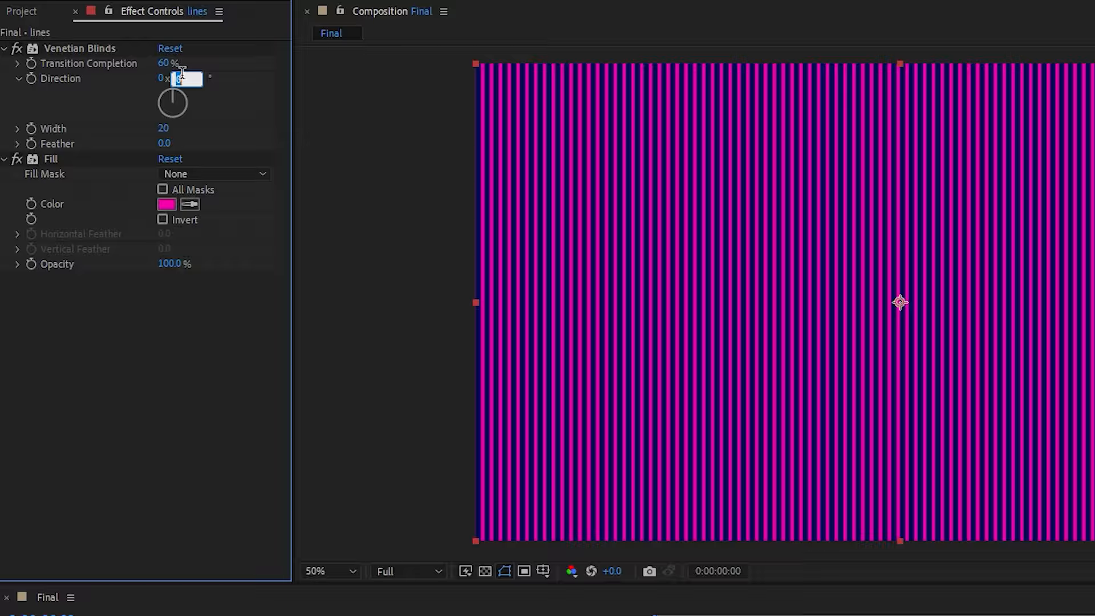
{"action": "type", "text": "55"}
{"action": "key", "text": "Return"}
Set the Venetian Blinds Width to 300
{"action": "left_click", "coordinate": [163, 128]}
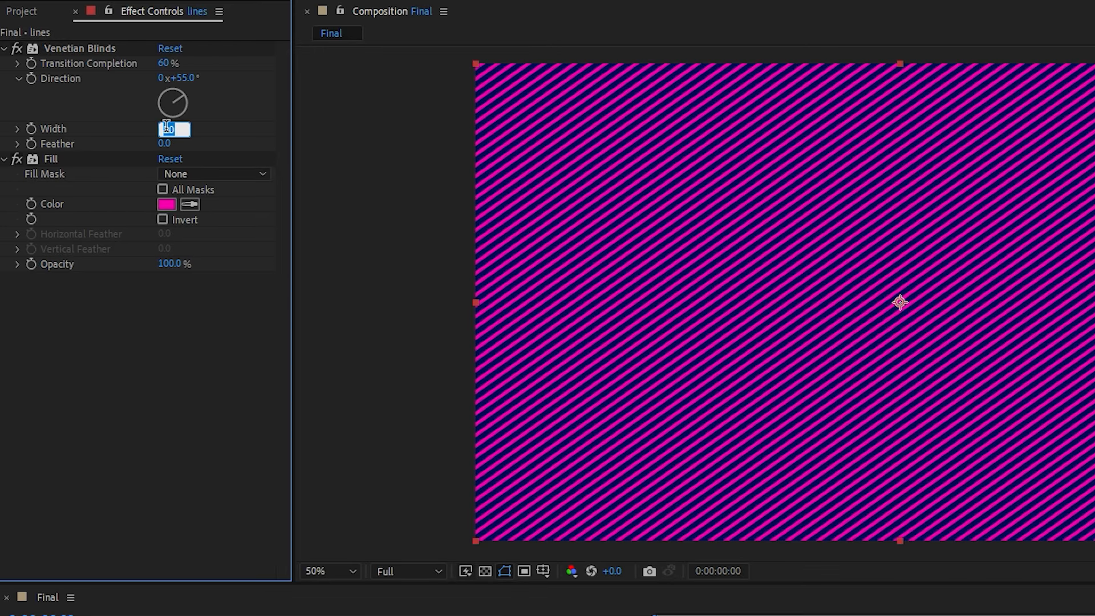
{"action": "type", "text": "300"}
{"action": "key", "text": "Return"}
Add a new adjustment layer to the composition and name it Displace
{"action": "key", "text": "space"}
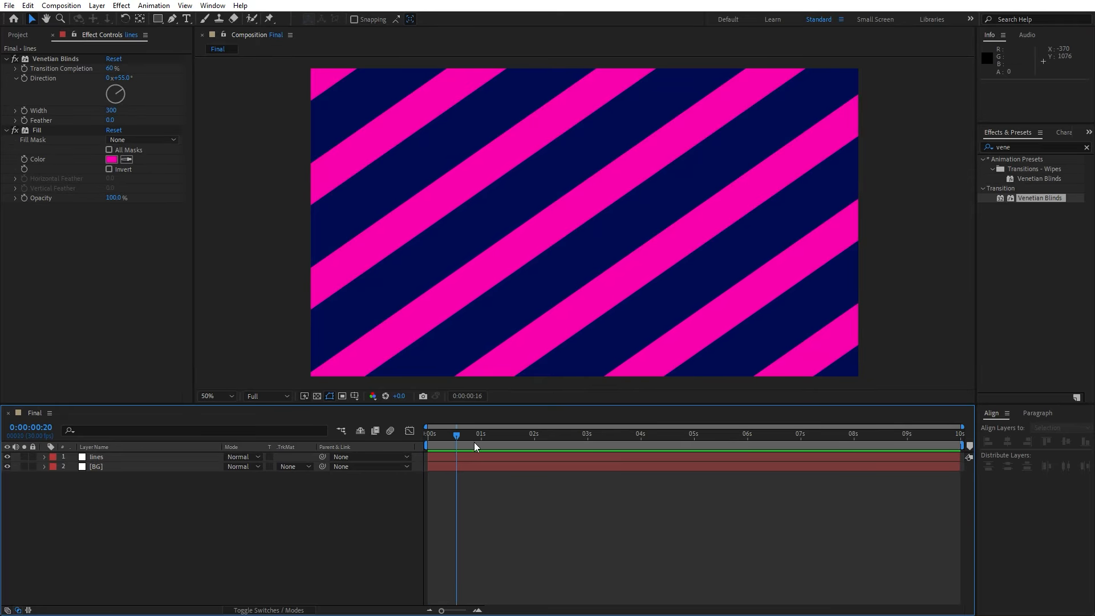
{"action": "mouse_move", "coordinate": [474, 443]}
{"action": "left_mouse_down"}
{"action": "mouse_move", "coordinate": [512, 443]}
{"action": "mouse_move", "coordinate": [494, 439]}
{"action": "left_mouse_up"}
{"action": "right_click", "coordinate": [229, 531]}
{"action": "mouse_move", "coordinate": [228, 378]}
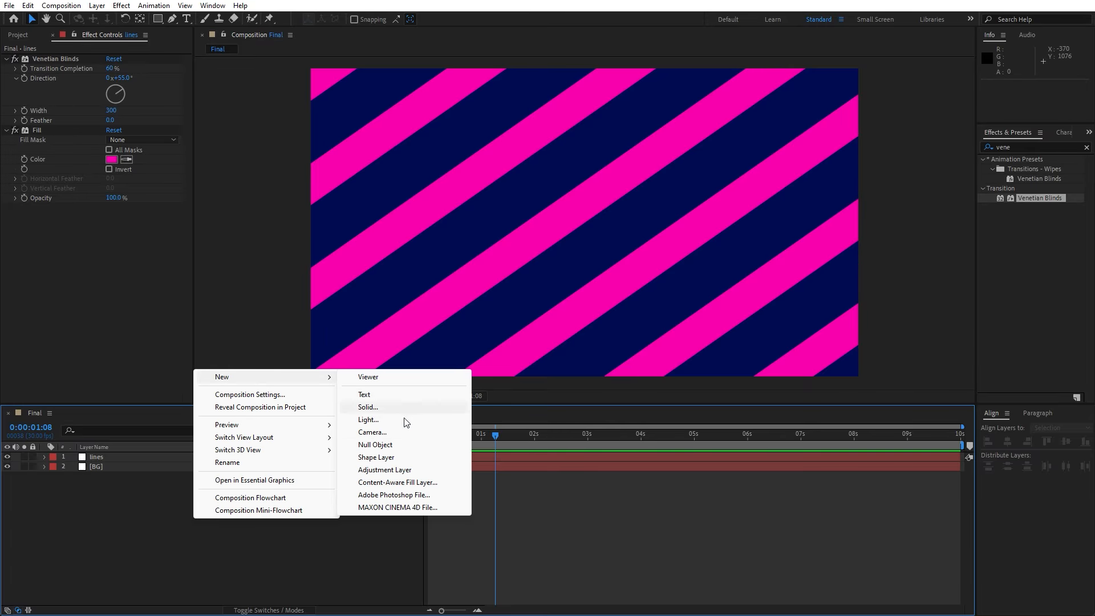
{"action": "left_click", "coordinate": [408, 473]}
{"action": "key", "text": "Return"}
{"action": "type", "text": "Displace"}
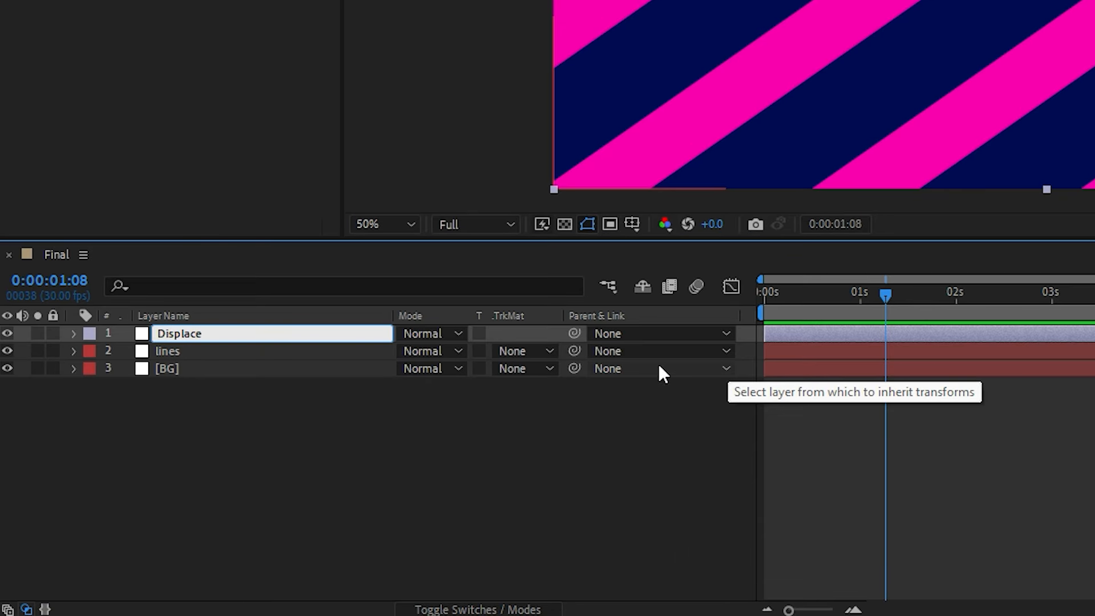
{"action": "key", "text": "Return"}
Rename the lines layer to Lines with a capital L
{"action": "left_click", "coordinate": [176, 350]}
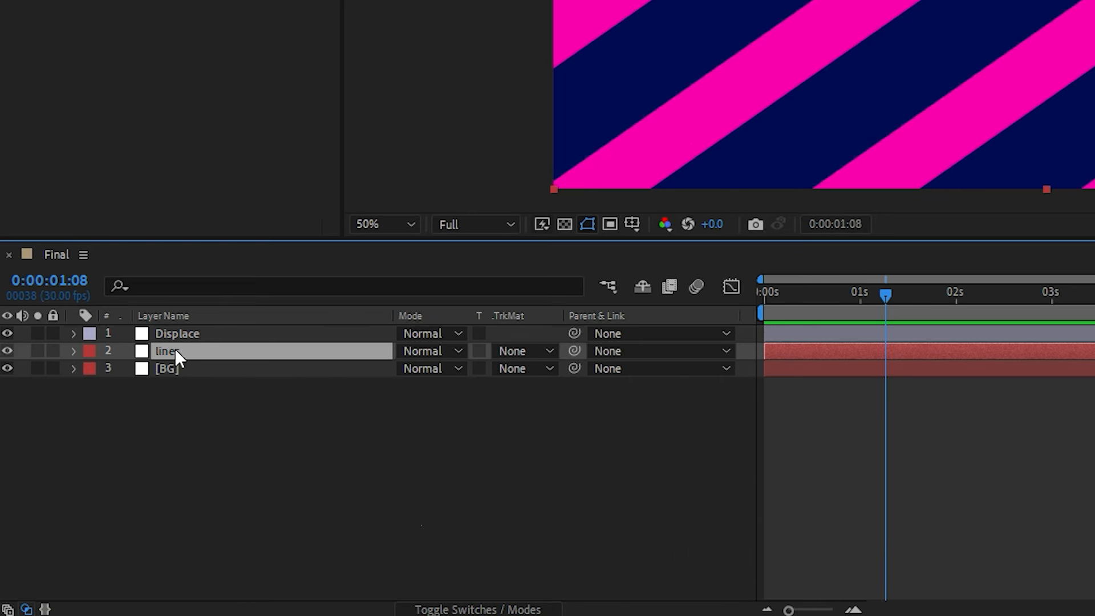
{"action": "key", "text": "Return"}
{"action": "key", "text": "Left"}
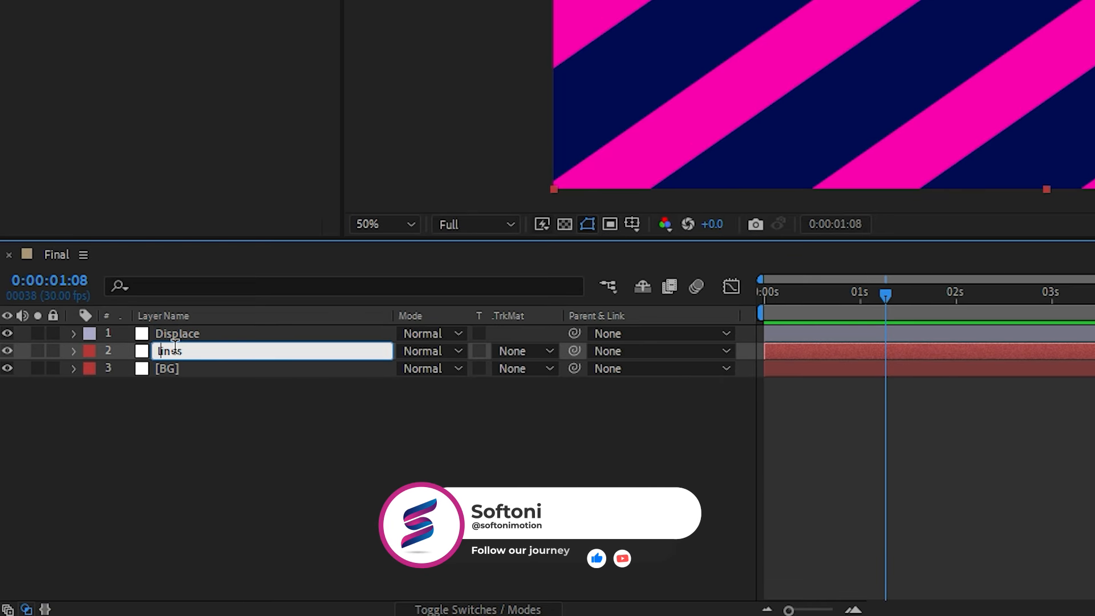
{"action": "key", "text": "Delete"}
{"action": "type", "text": "L"}
{"action": "left_click", "coordinate": [160, 402]}
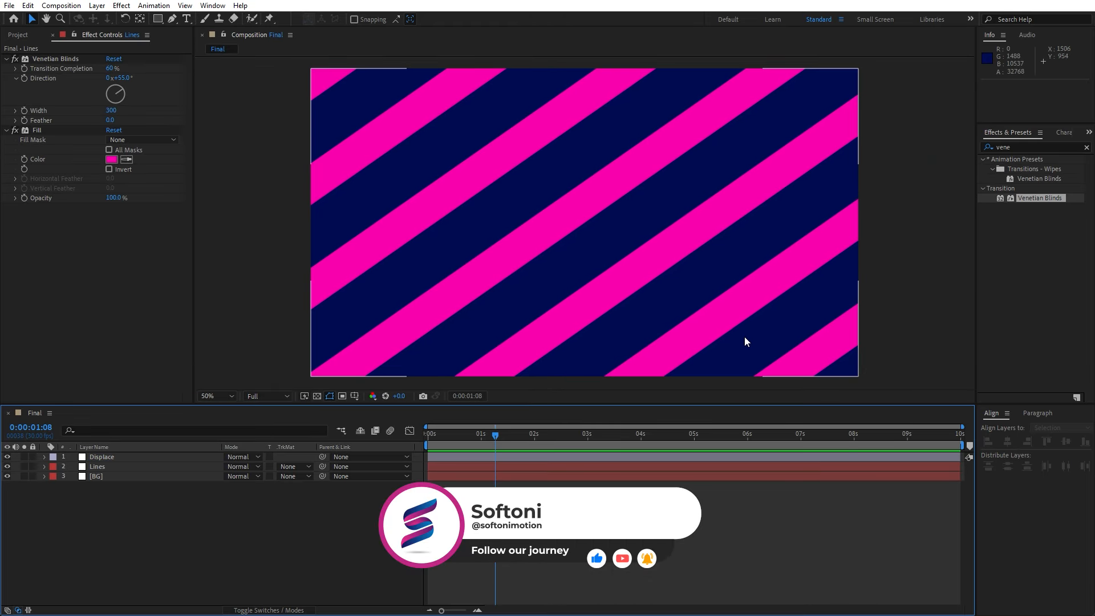
Apply Turbulent Displace to the Displace adjustment layer and set its Amount to 20
{"action": "left_click", "coordinate": [1032, 144]}
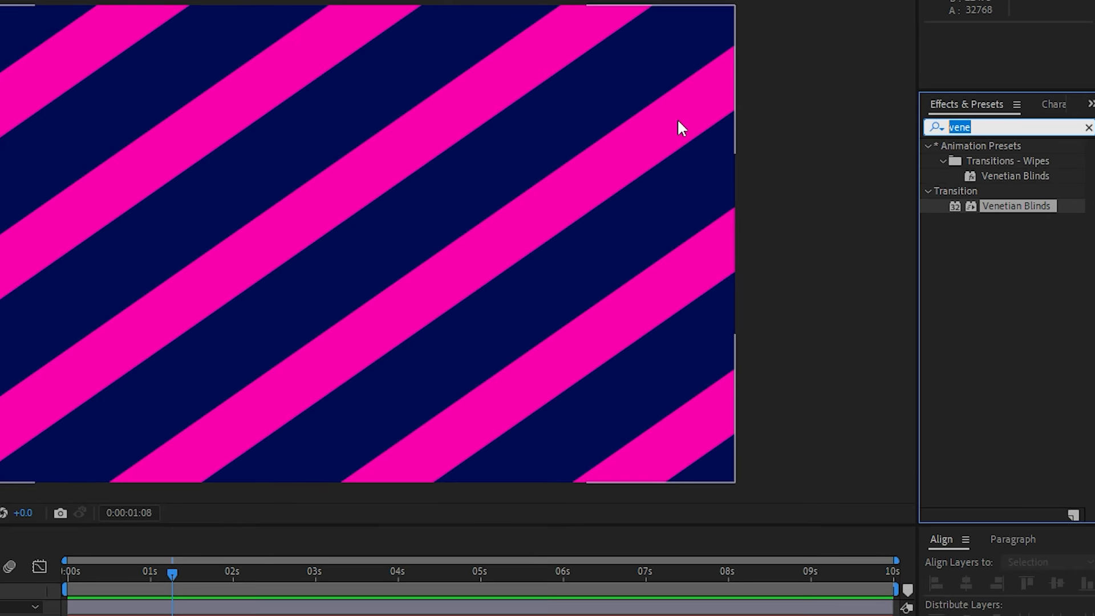
{"action": "type", "text": "turb"}
{"action": "mouse_move", "coordinate": [1011, 164]}
{"action": "left_mouse_down"}
{"action": "mouse_move", "coordinate": [204, 465]}
{"action": "mouse_move", "coordinate": [173, 456]}
{"action": "left_mouse_up"}
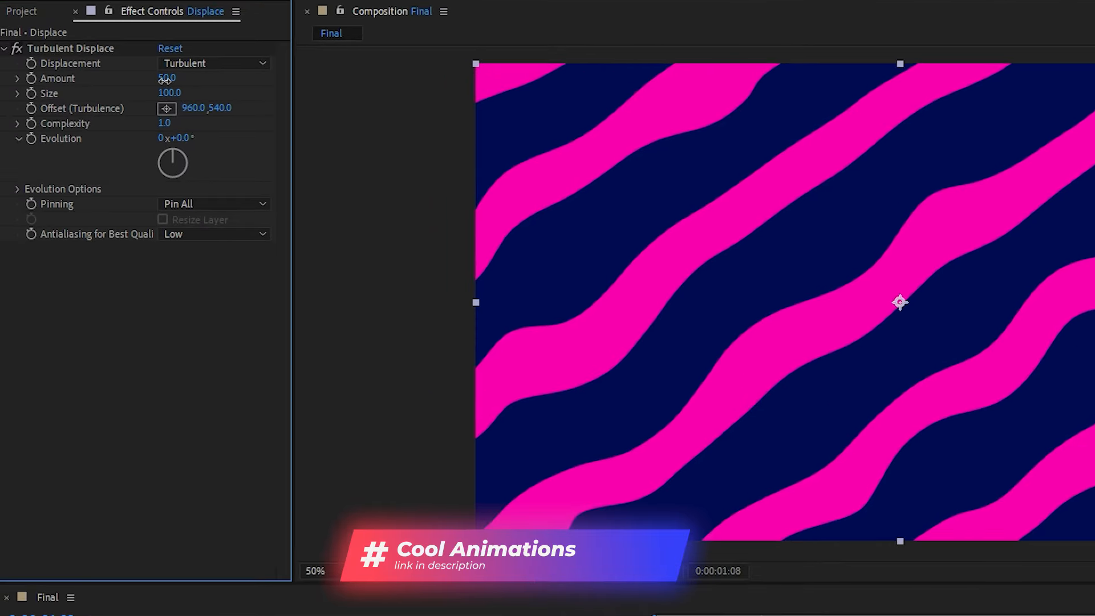
{"action": "left_click", "coordinate": [166, 79]}
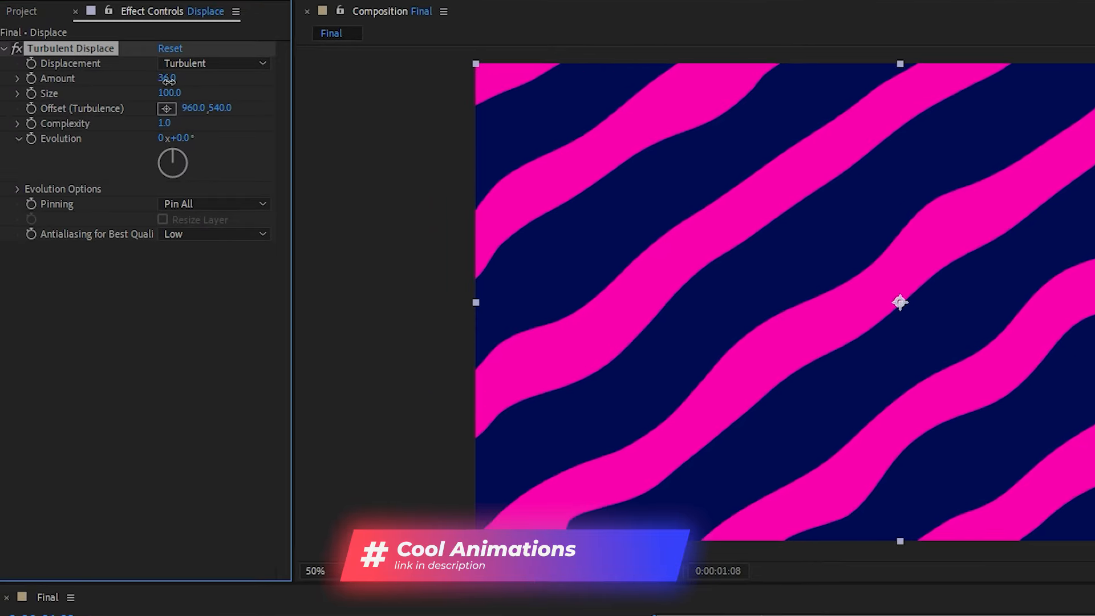
{"action": "type", "text": "20"}
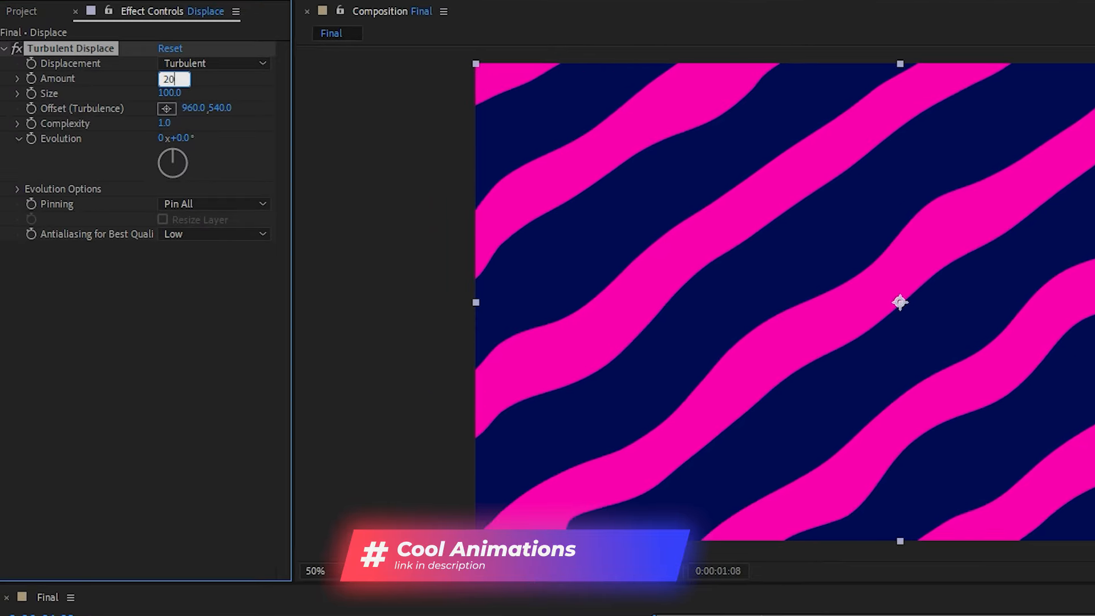
{"action": "left_click", "coordinate": [111, 473]}
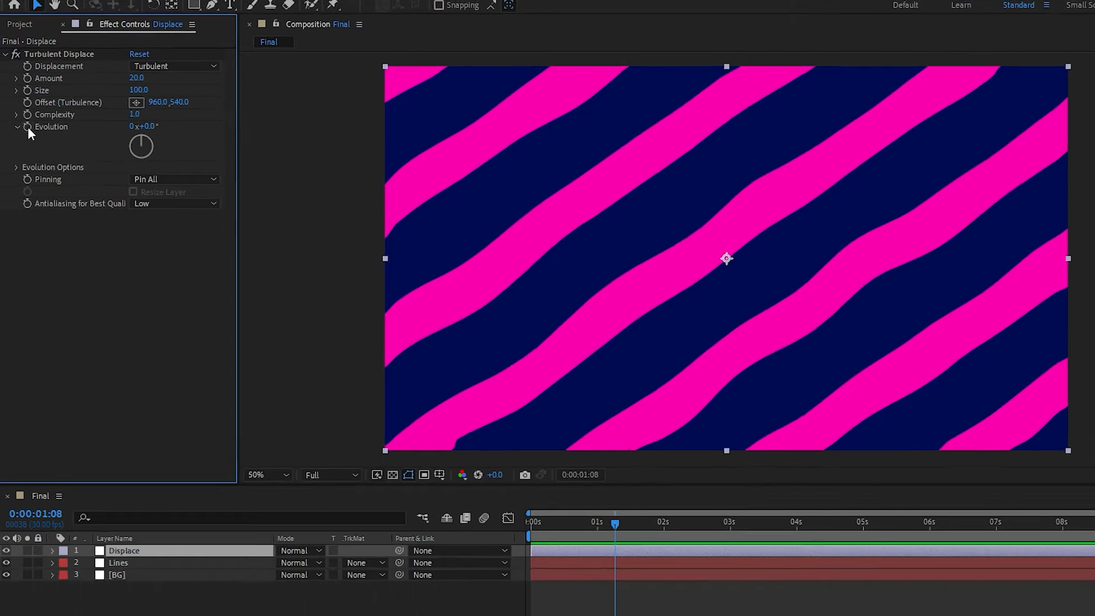
Add the expression time*100 to the Turbulent Displace Evolution property
{"action": "left_click", "coordinate": [31, 139], "text": "alt"}
{"action": "type", "text": "time*"}
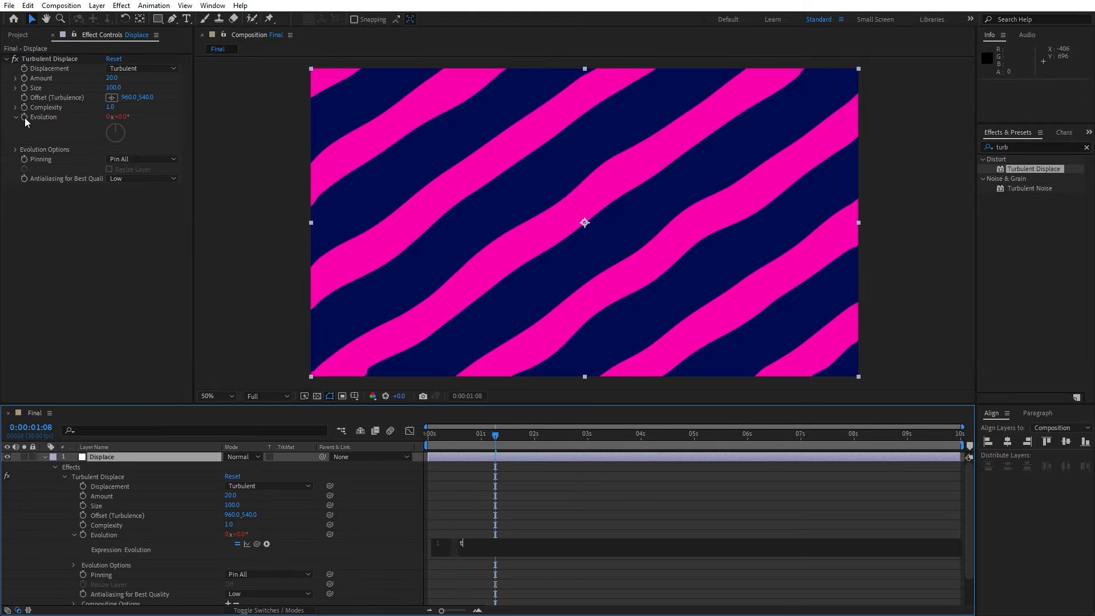
{"action": "type", "text": "1"}
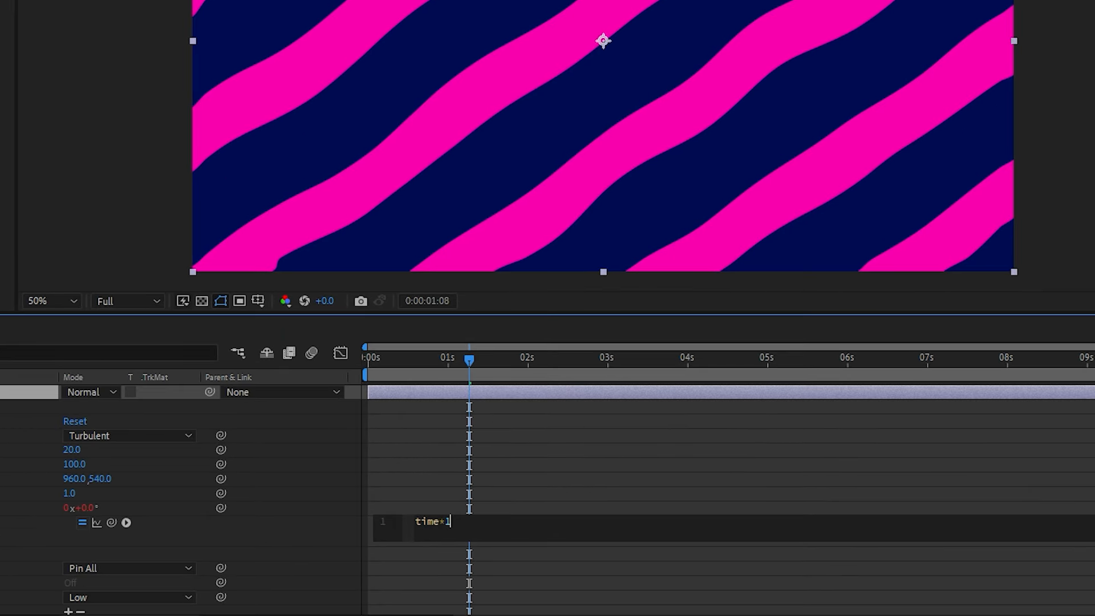
{"action": "type", "text": "00"}
{"action": "left_click", "coordinate": [579, 426]}
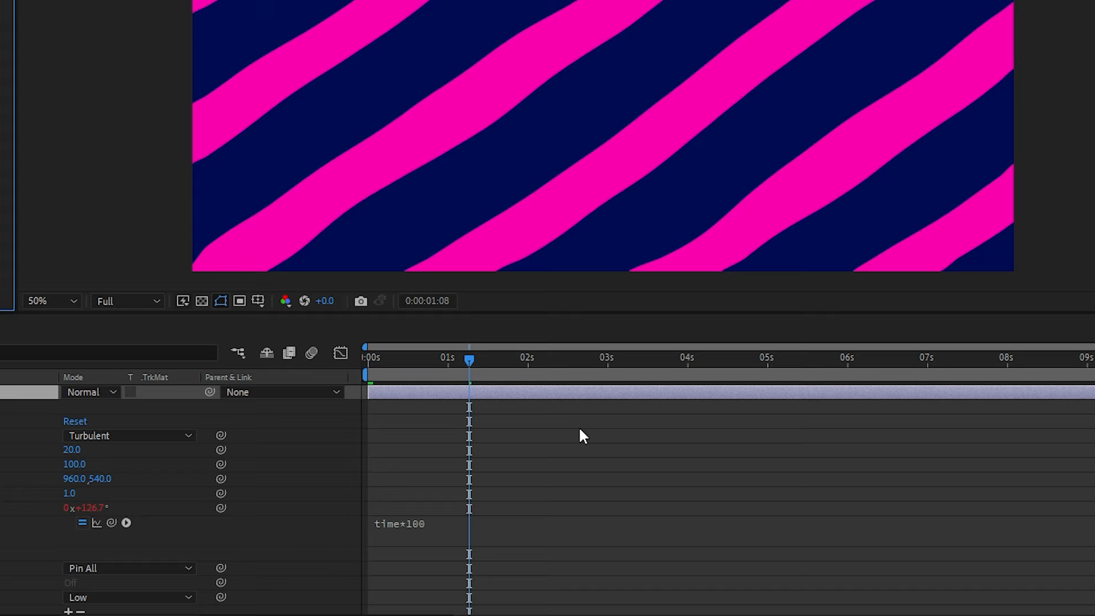
Preview the animated stripes from the start of the timeline
{"action": "key", "text": "space"}
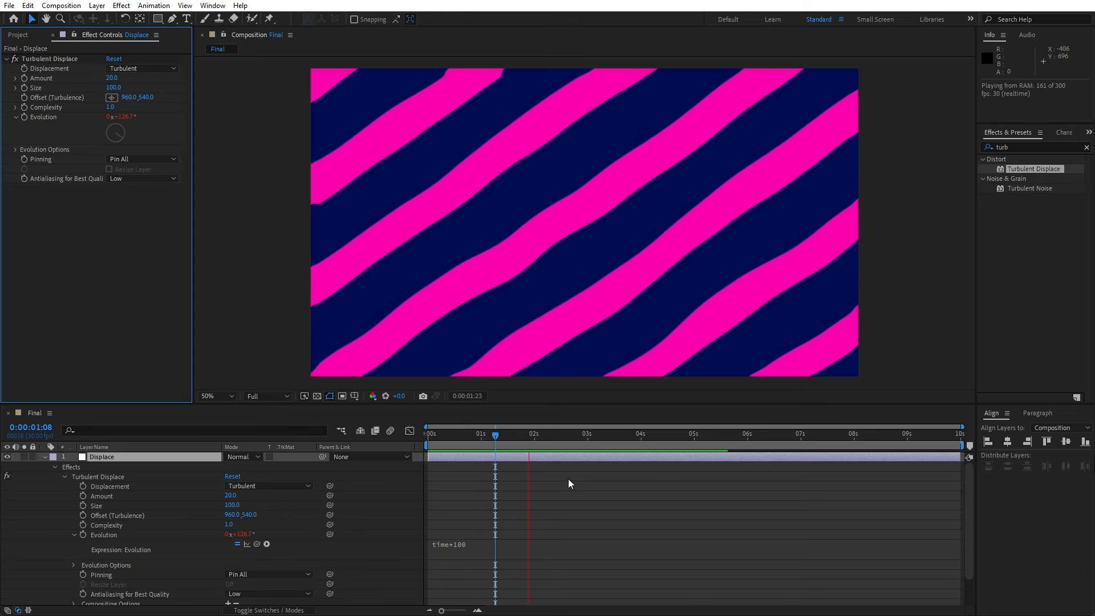
{"action": "key", "text": "space"}
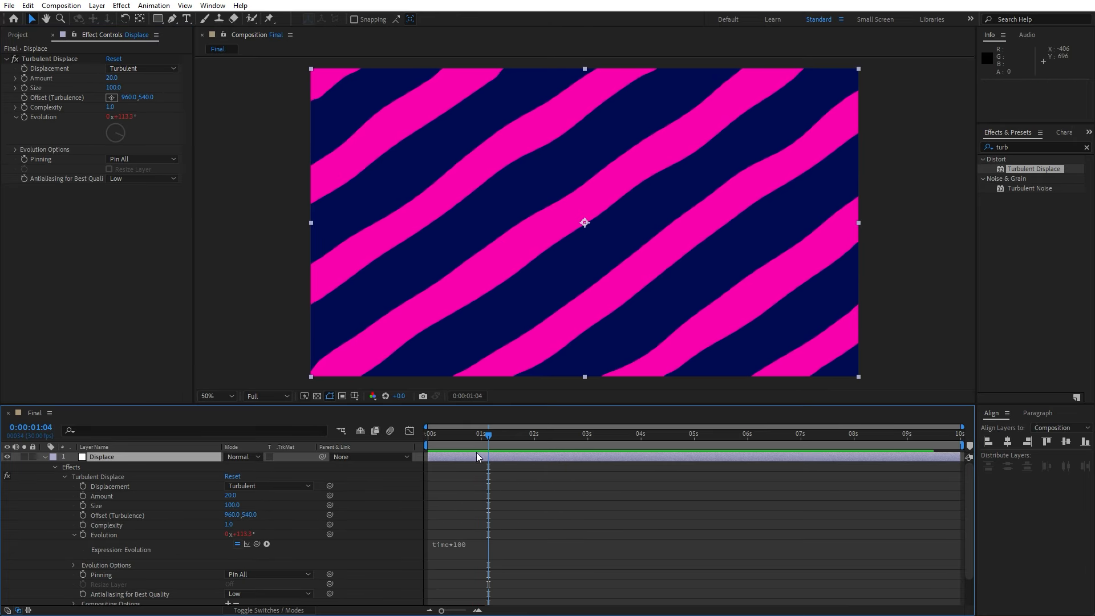
{"action": "left_click_drag", "start_coordinate": [482, 441], "coordinate": [444, 440]}
{"action": "key", "text": "space"}
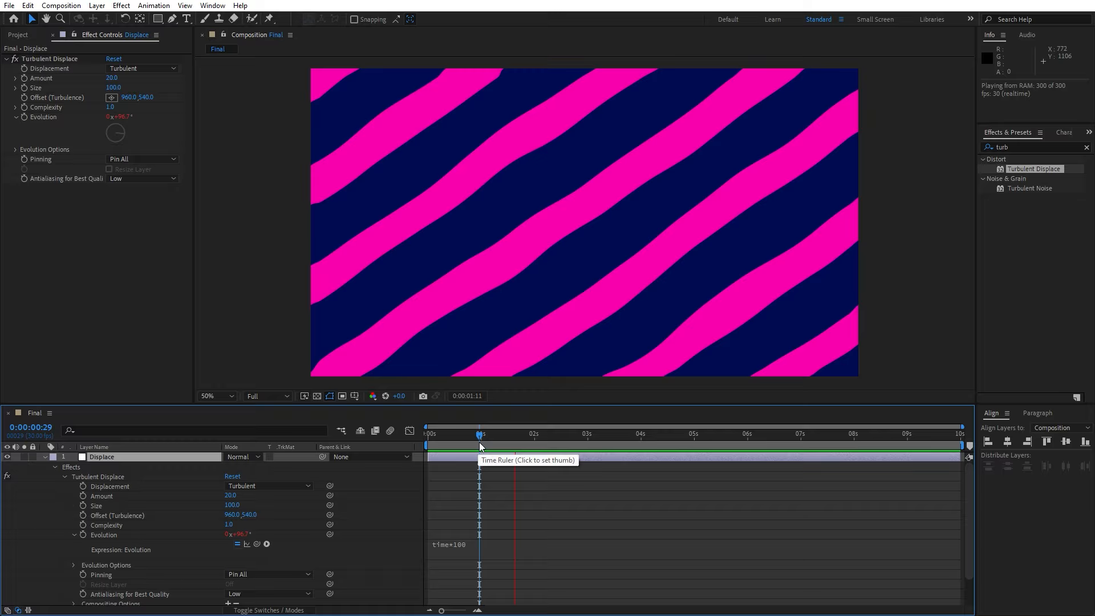
Duplicate the Lines layer and move the copy to the top of the layer stack
{"action": "key", "text": "space"}
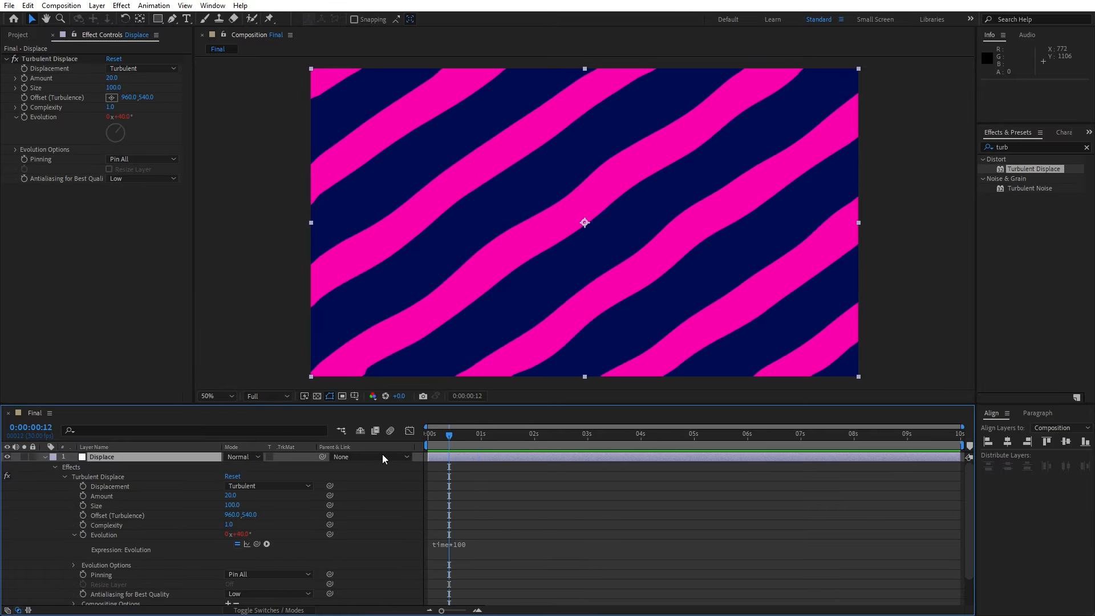
{"action": "left_click", "coordinate": [44, 457]}
{"action": "left_click", "coordinate": [151, 515]}
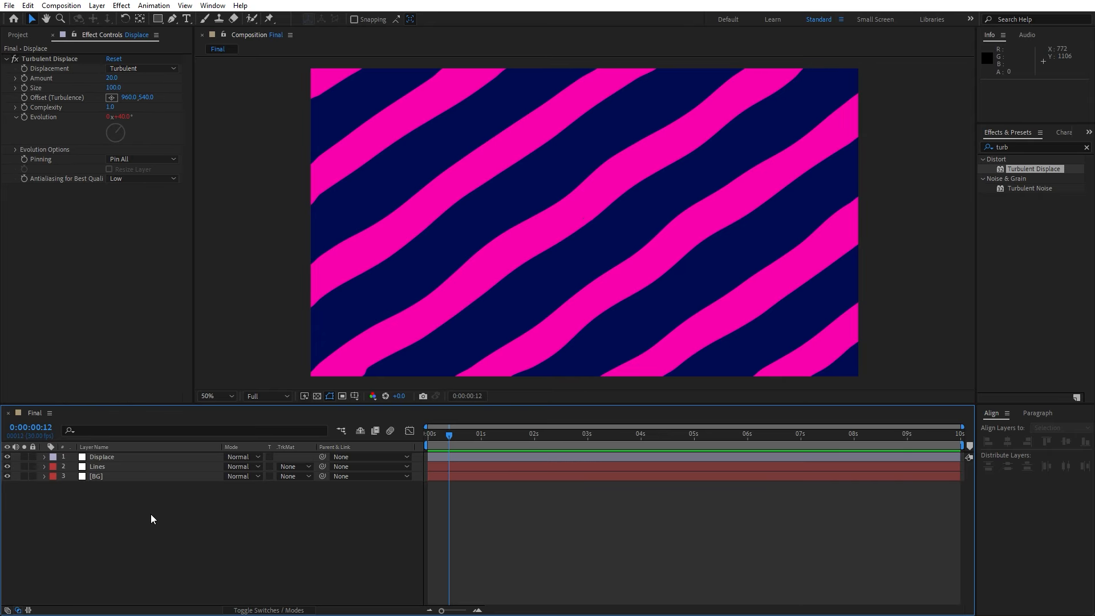
{"action": "left_click", "coordinate": [111, 467]}
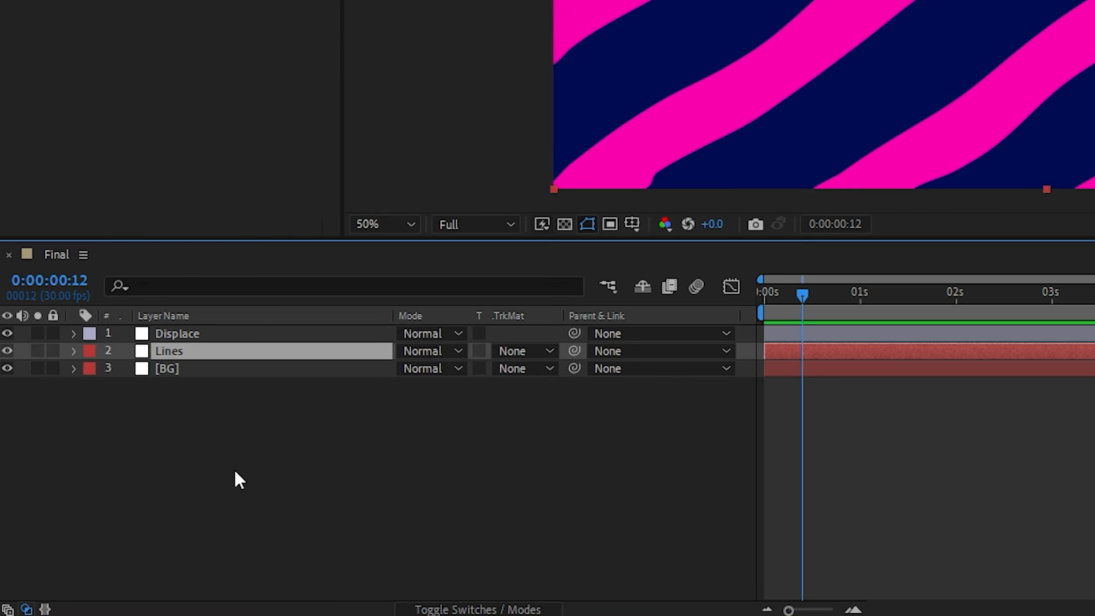
{"action": "key", "text": "ctrl+d"}
{"action": "left_click_drag", "start_coordinate": [180, 353], "coordinate": [205, 326]}
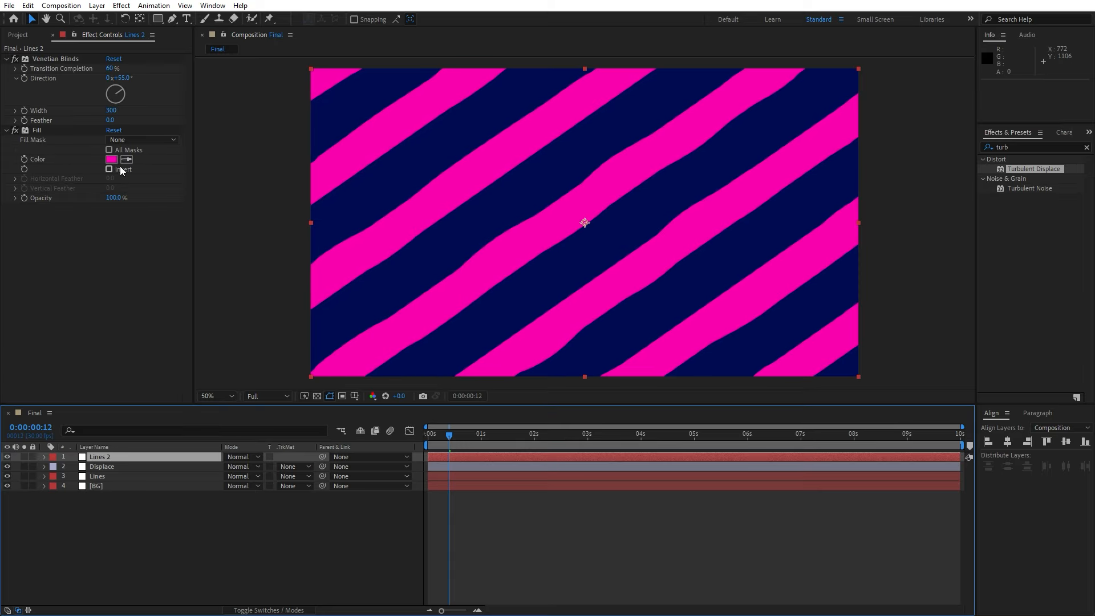
Change the Fill color of the Lines 2 layer to grey 979797
{"action": "left_click", "coordinate": [112, 159]}
{"action": "left_click_drag", "start_coordinate": [422, 328], "coordinate": [383, 332]}
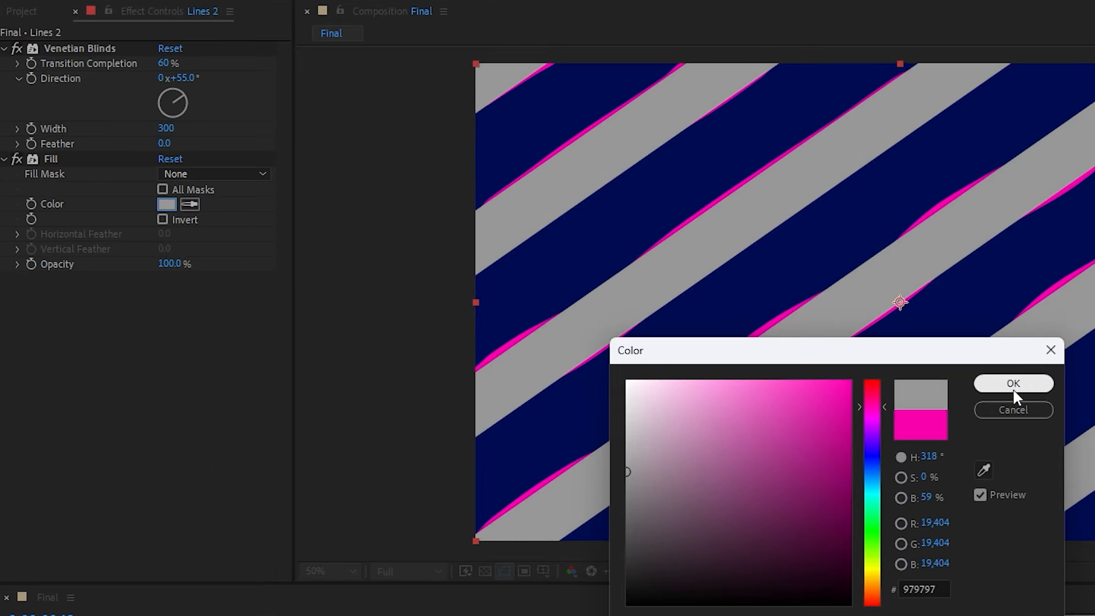
{"action": "left_click", "coordinate": [1014, 390]}
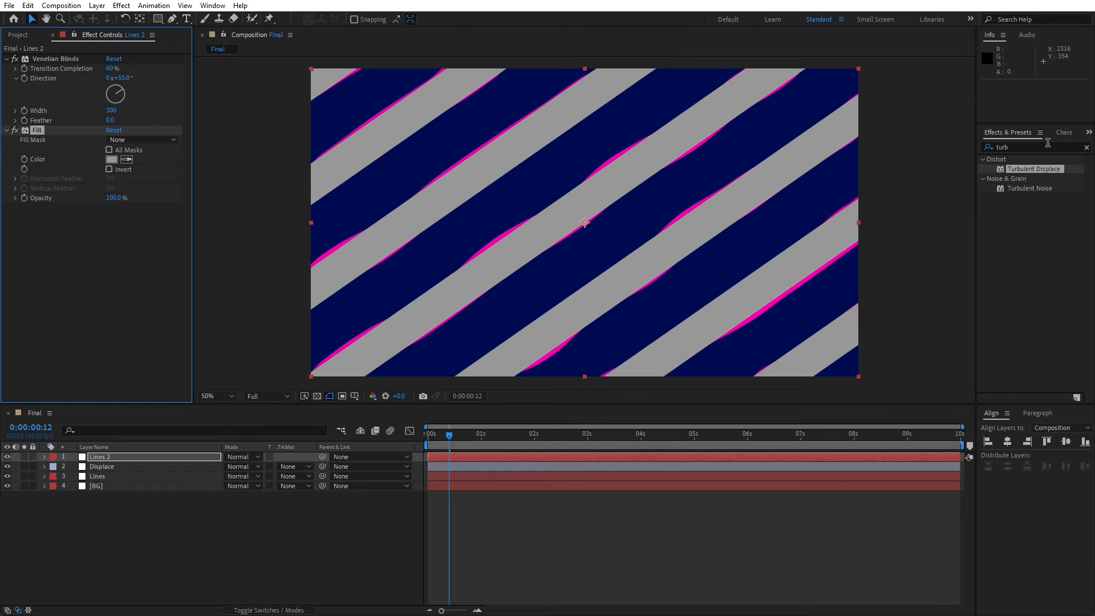
Apply Gaussian Blur to Lines 2 and set its Blurriness to about 151.7
{"action": "left_click", "coordinate": [1048, 143]}
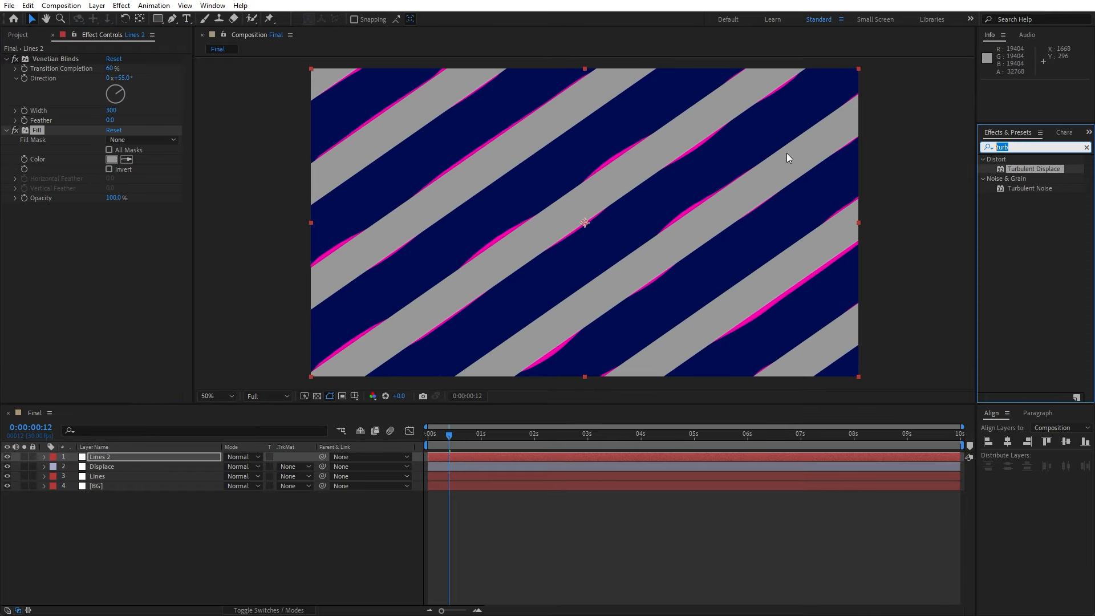
{"action": "type", "text": "gaus"}
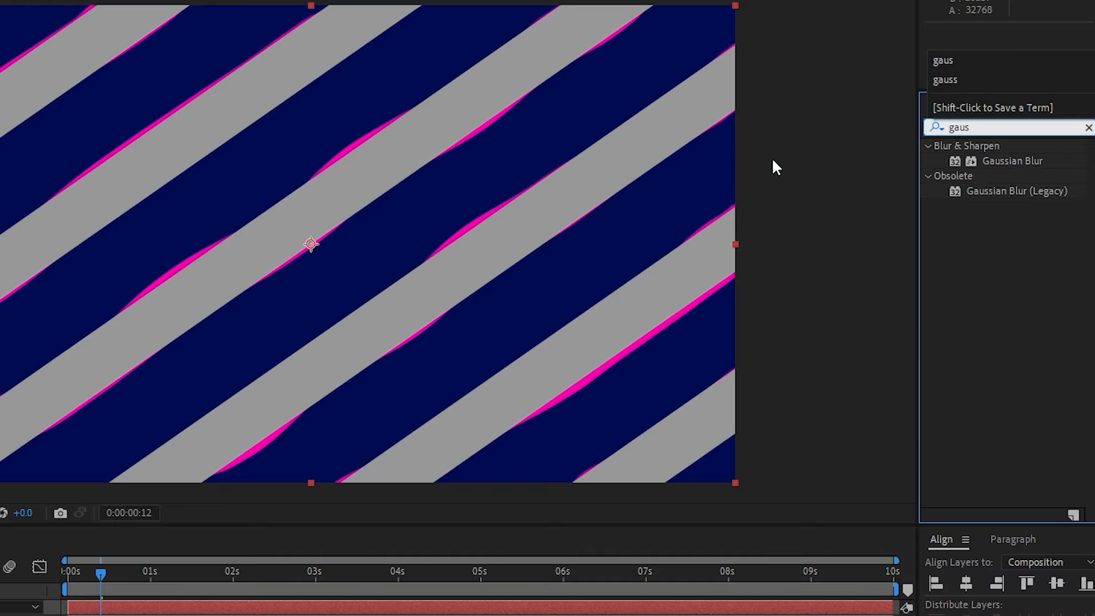
{"action": "left_click_drag", "start_coordinate": [1015, 161], "coordinate": [563, 154]}
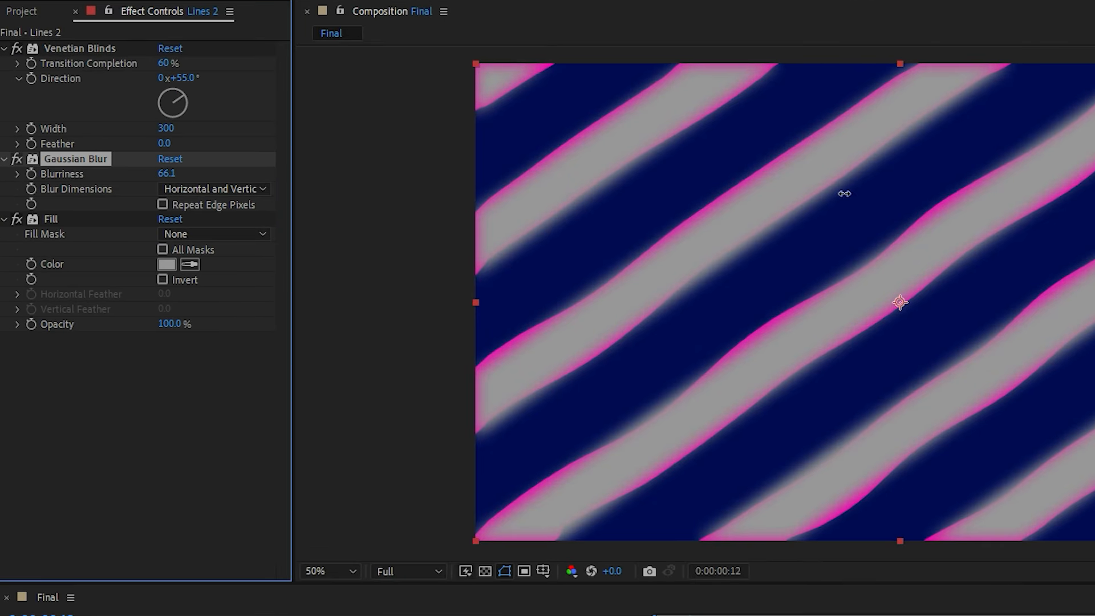
{"action": "left_click_drag", "start_coordinate": [845, 194], "coordinate": [1094, 257]}
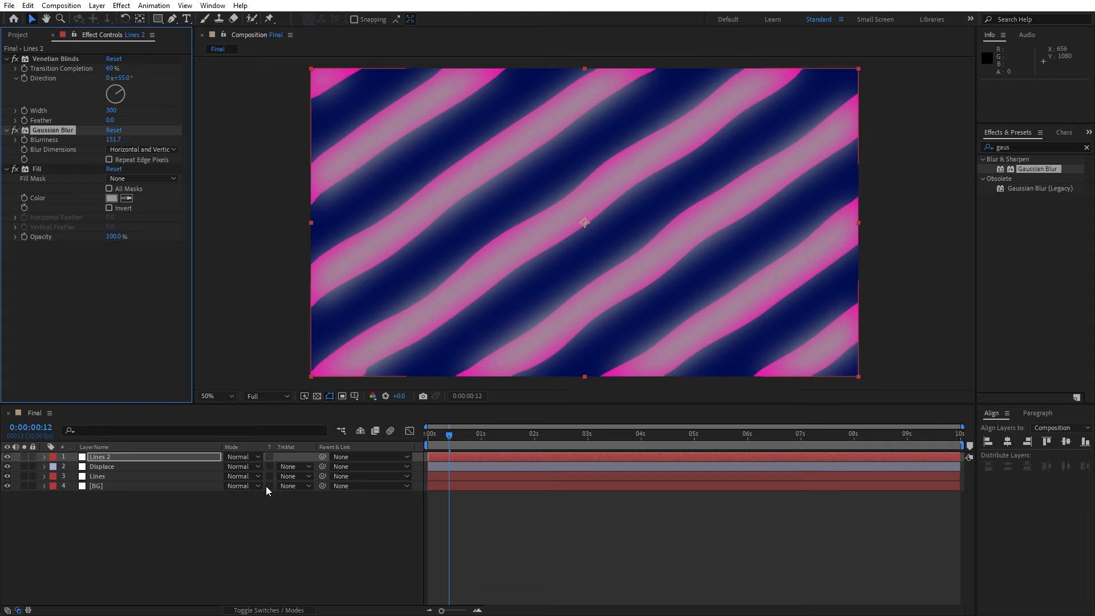
{"action": "left_click", "coordinate": [210, 518]}
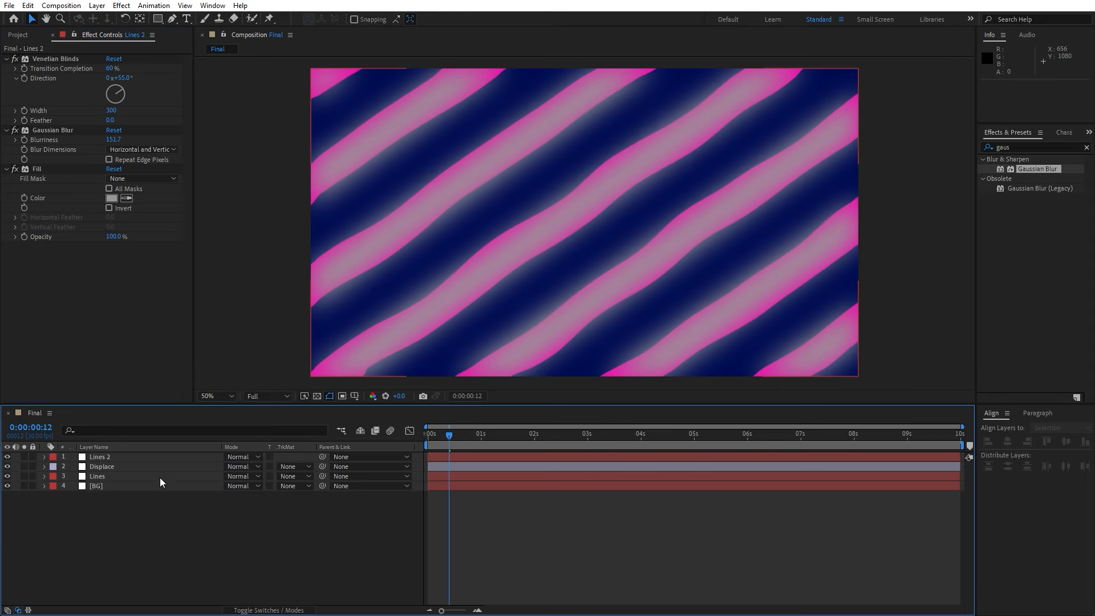
Set the opacity of the Lines 2 layer to 20%
{"action": "left_click", "coordinate": [129, 460]}
{"action": "key", "text": "t"}
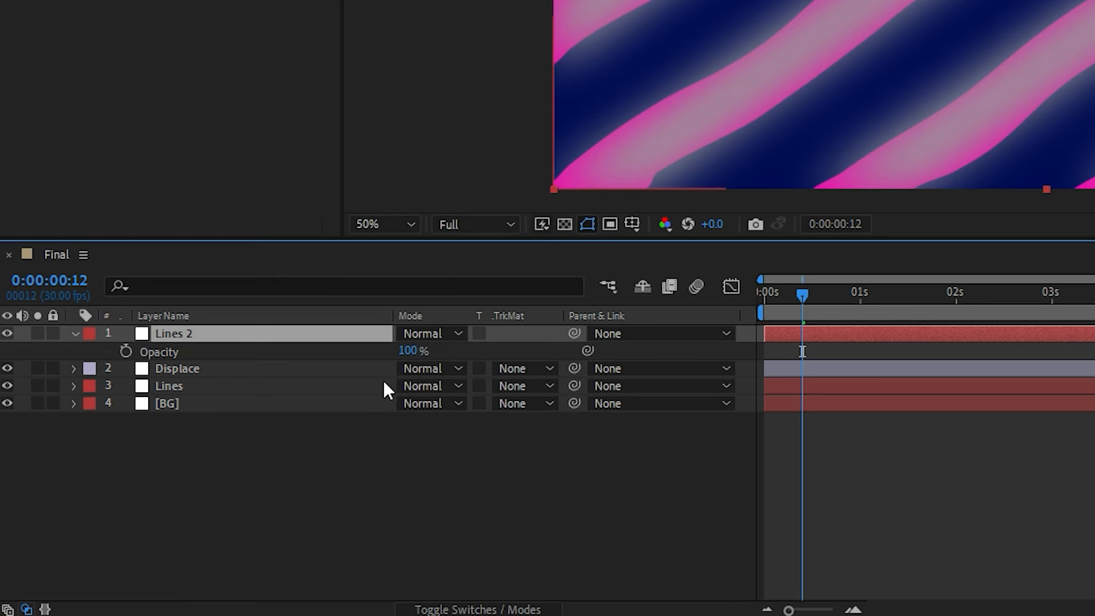
{"action": "left_click_drag", "start_coordinate": [410, 352], "coordinate": [332, 352]}
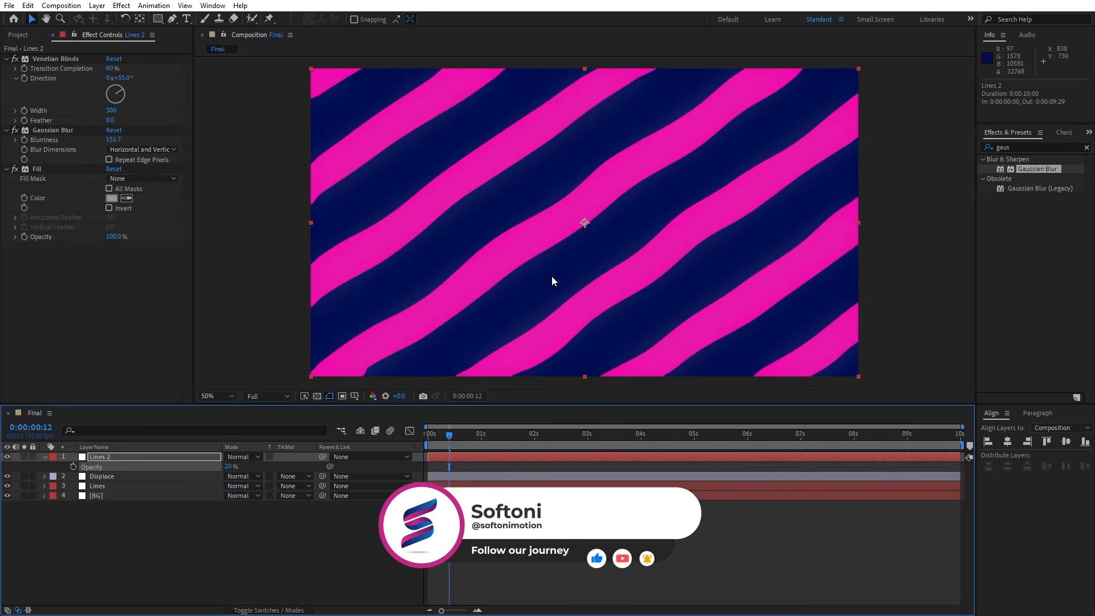
Toggle the Lines 2 layer's visibility to compare the glow, and preview the animation
{"action": "left_click", "coordinate": [7, 457]}
{"action": "left_click", "coordinate": [7, 457]}
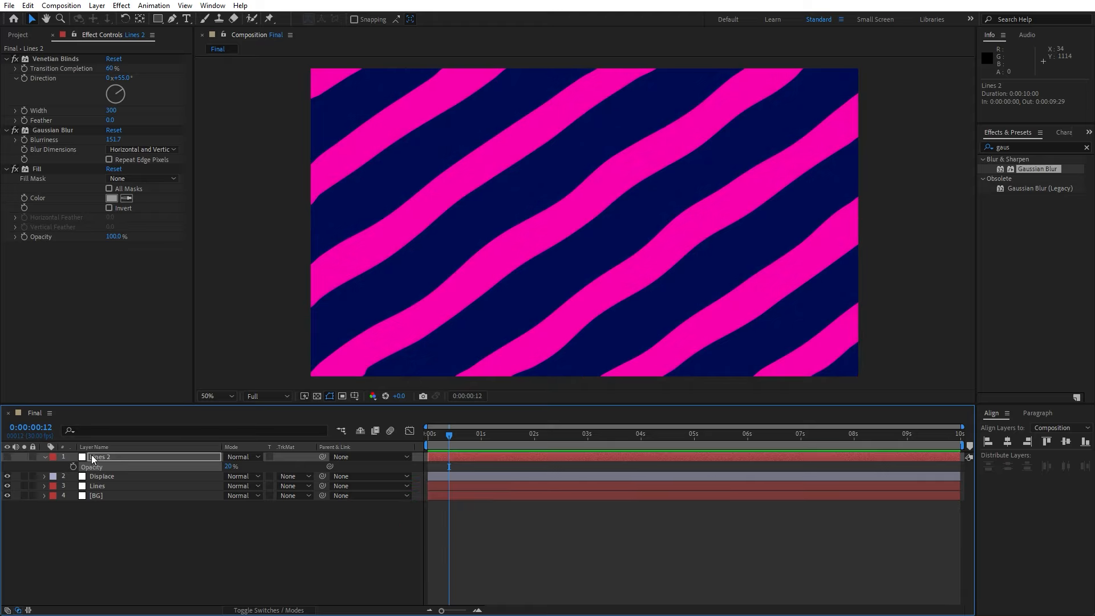
{"action": "left_click", "coordinate": [7, 457]}
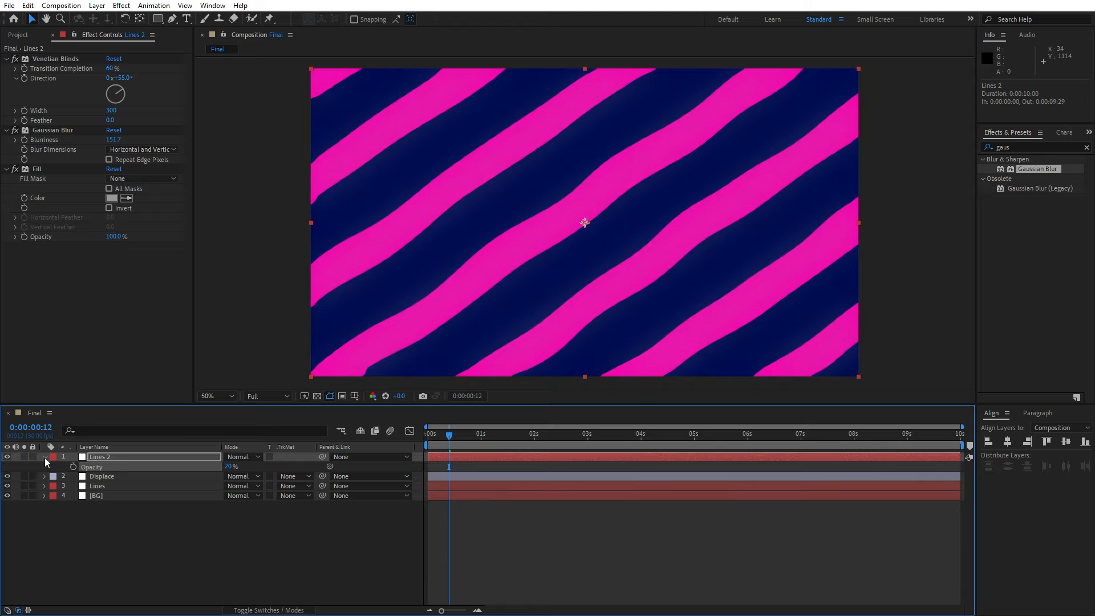
{"action": "left_click", "coordinate": [45, 457]}
{"action": "left_click", "coordinate": [89, 541]}
{"action": "key", "text": "space"}
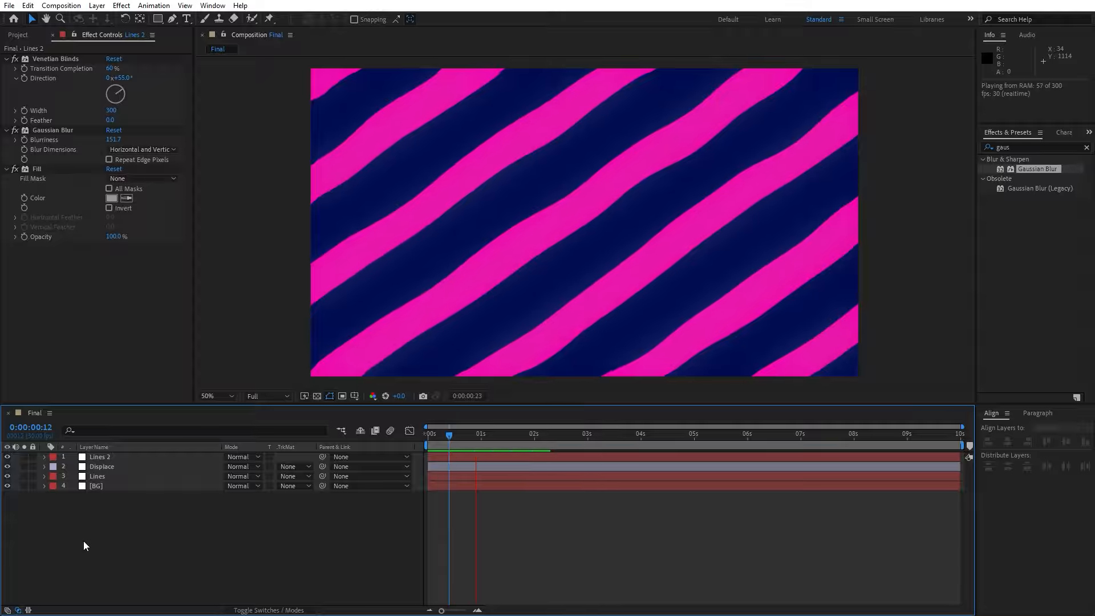
{"action": "left_click", "coordinate": [474, 435]}
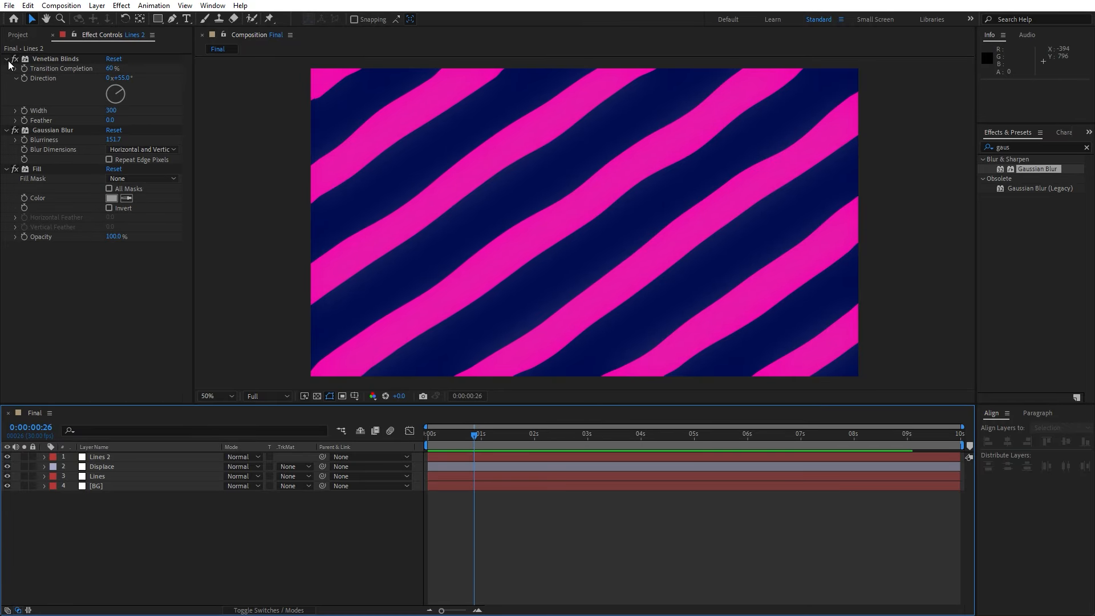
Pre-compose all four layers into a new composition named Part 01
{"action": "left_click_drag", "start_coordinate": [238, 573], "coordinate": [3, 454]}
{"action": "right_click", "coordinate": [130, 469]}
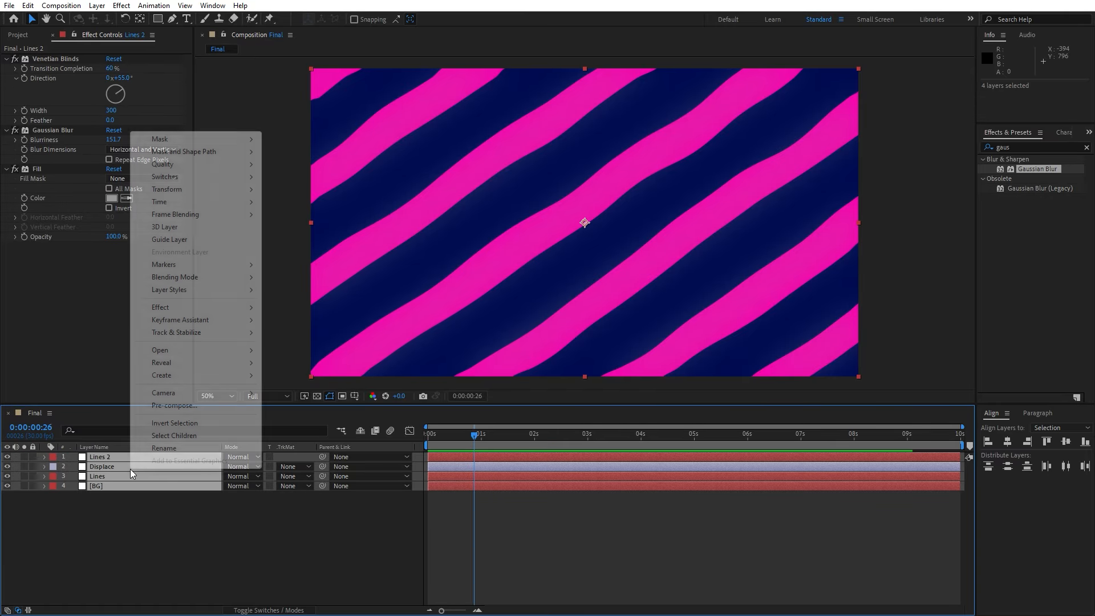
{"action": "left_click", "coordinate": [171, 406]}
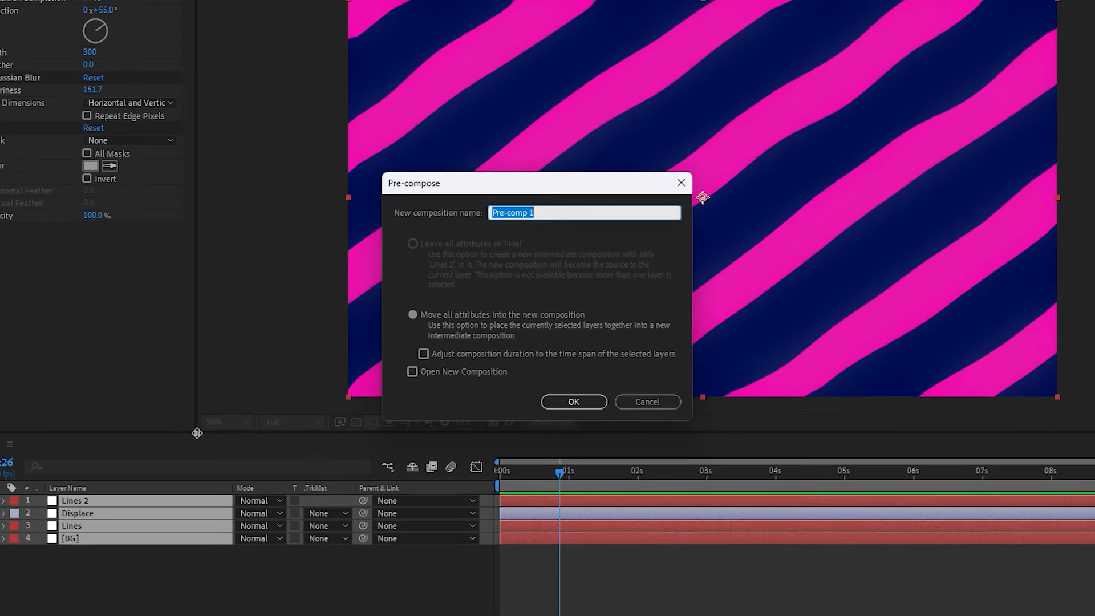
{"action": "type", "text": "Part 01"}
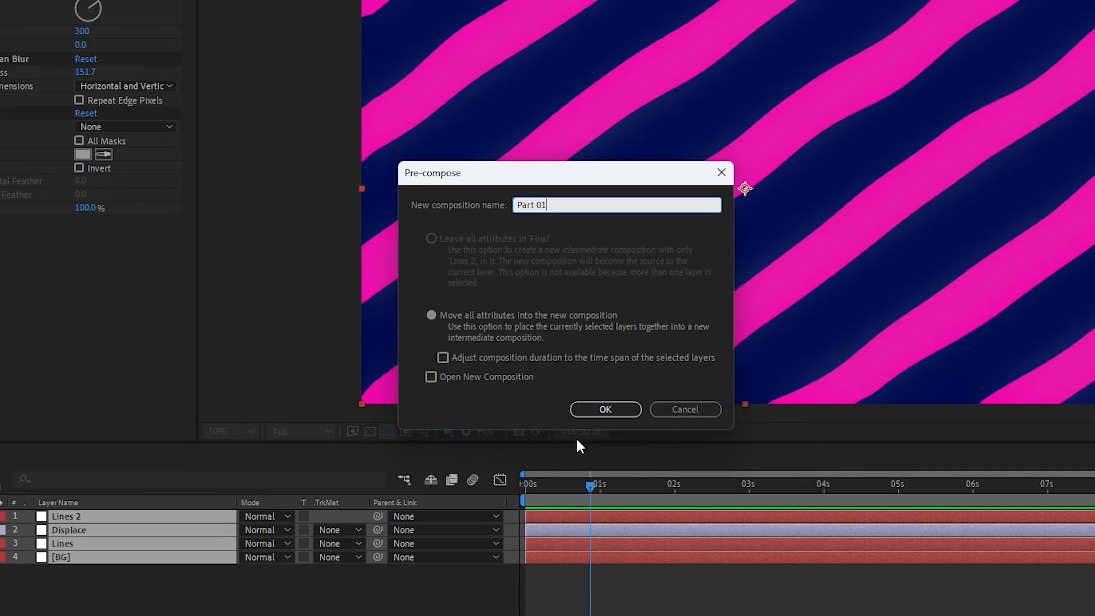
{"action": "left_click", "coordinate": [594, 412]}
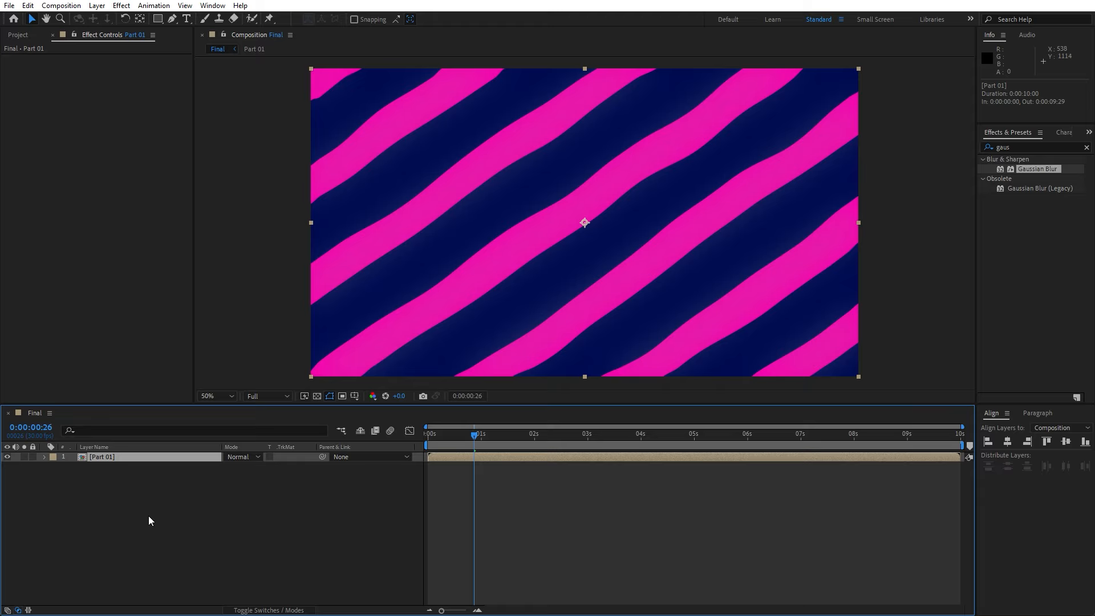
Duplicate the Part 01 layer and apply Find Edges to the top copy
{"action": "key", "text": "ctrl+d"}
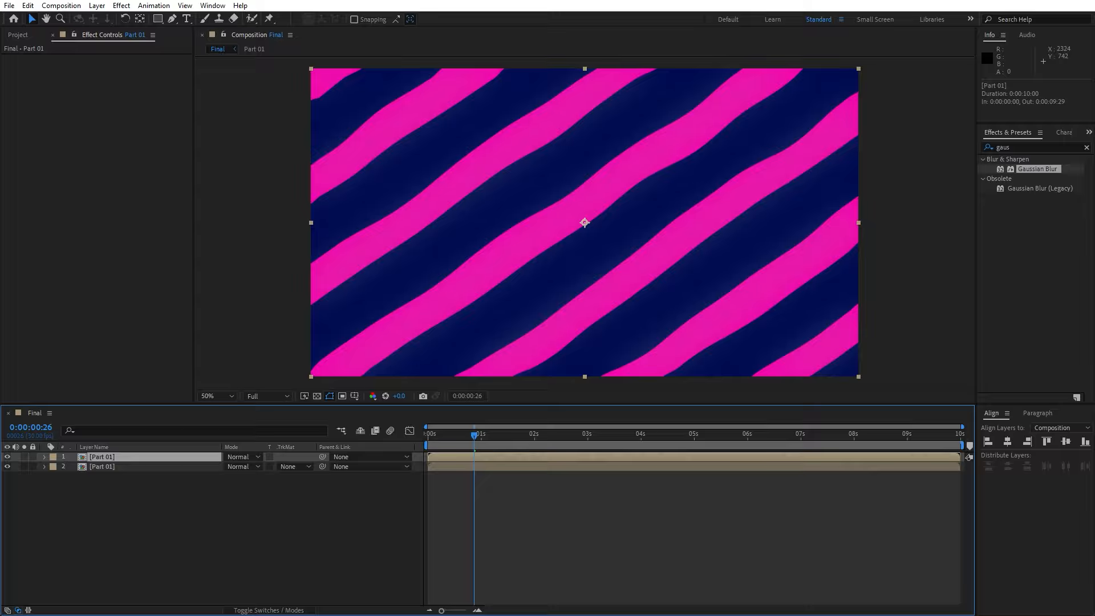
{"action": "left_click", "coordinate": [1043, 149]}
{"action": "type", "text": "f"}
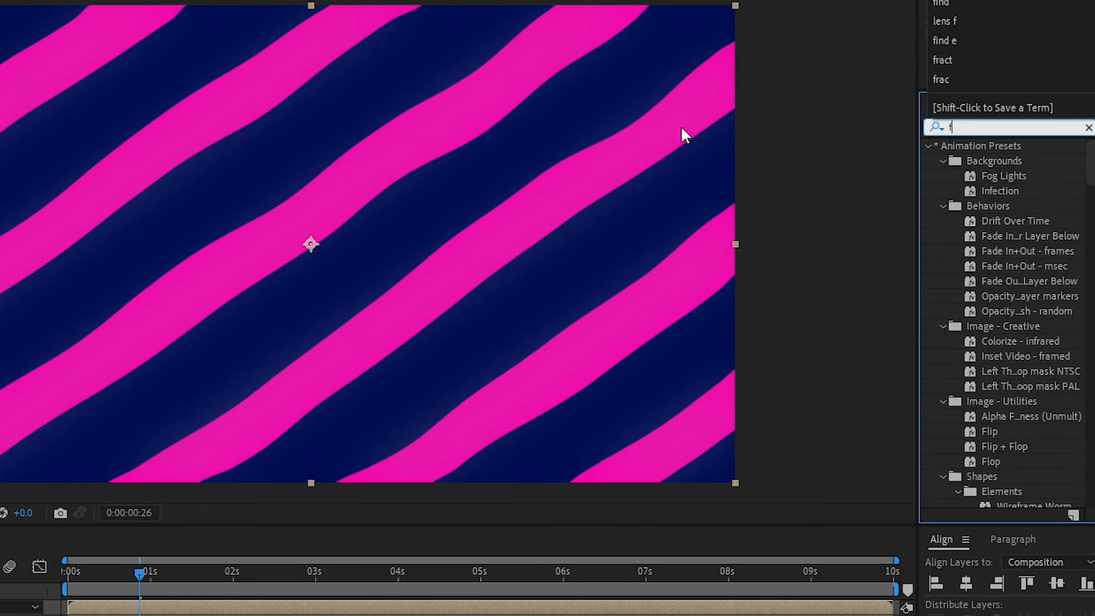
{"action": "type", "text": "ind"}
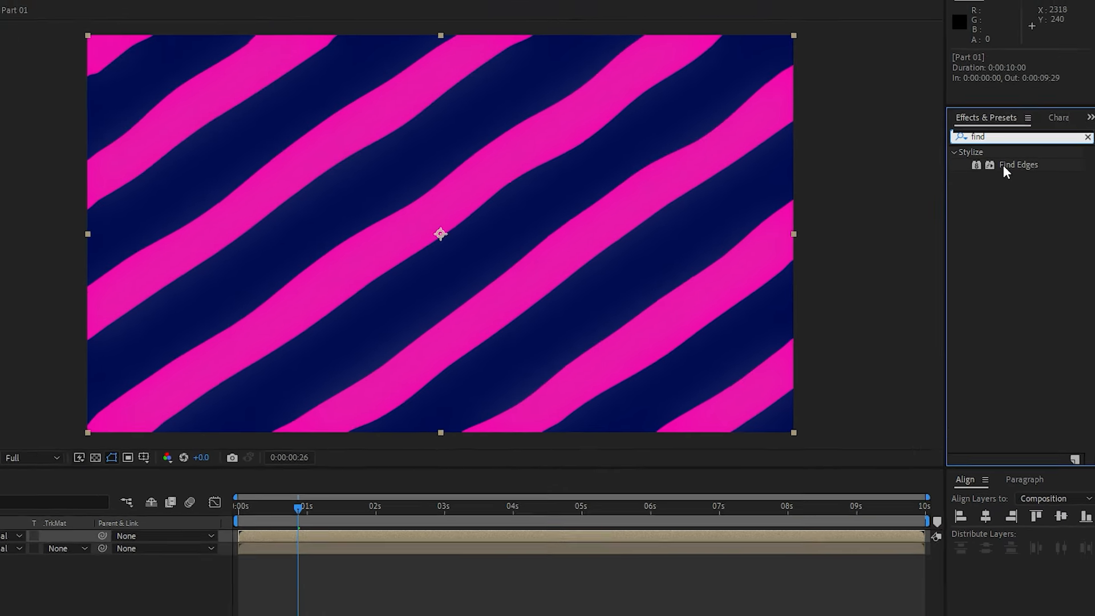
{"action": "left_click_drag", "start_coordinate": [987, 162], "coordinate": [129, 457]}
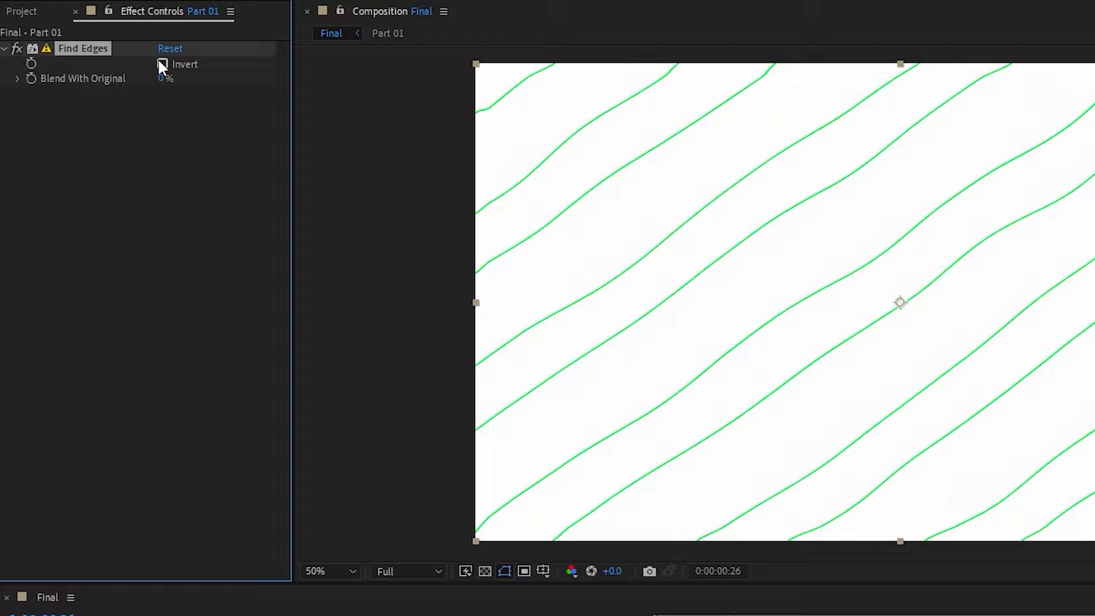
Enable Invert on Find Edges and set the top layer's blending mode to Add
{"action": "left_click", "coordinate": [162, 64]}
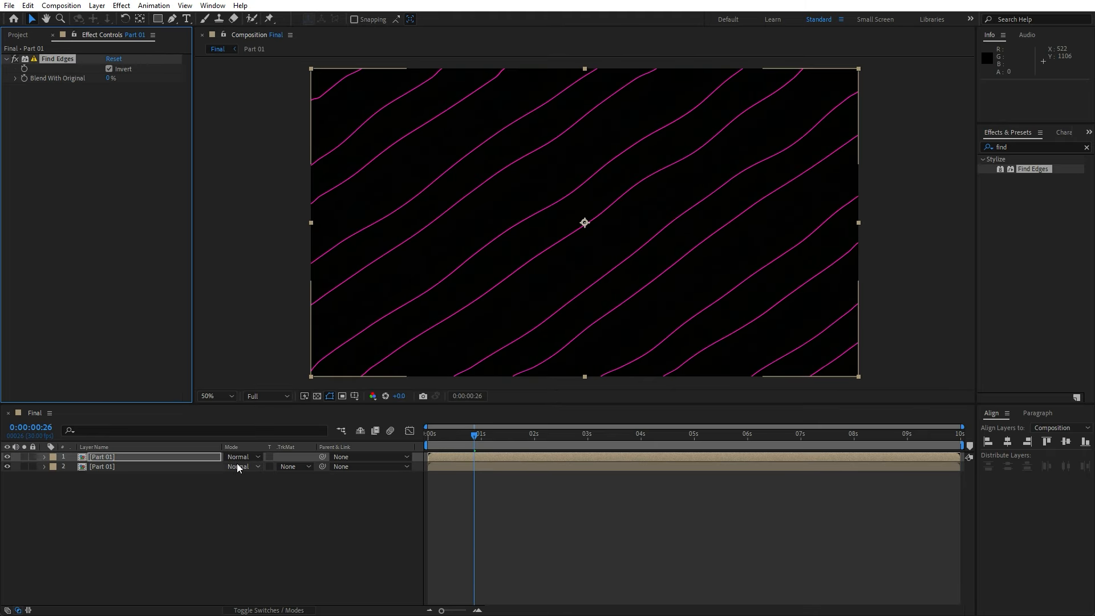
{"action": "left_click", "coordinate": [239, 457]}
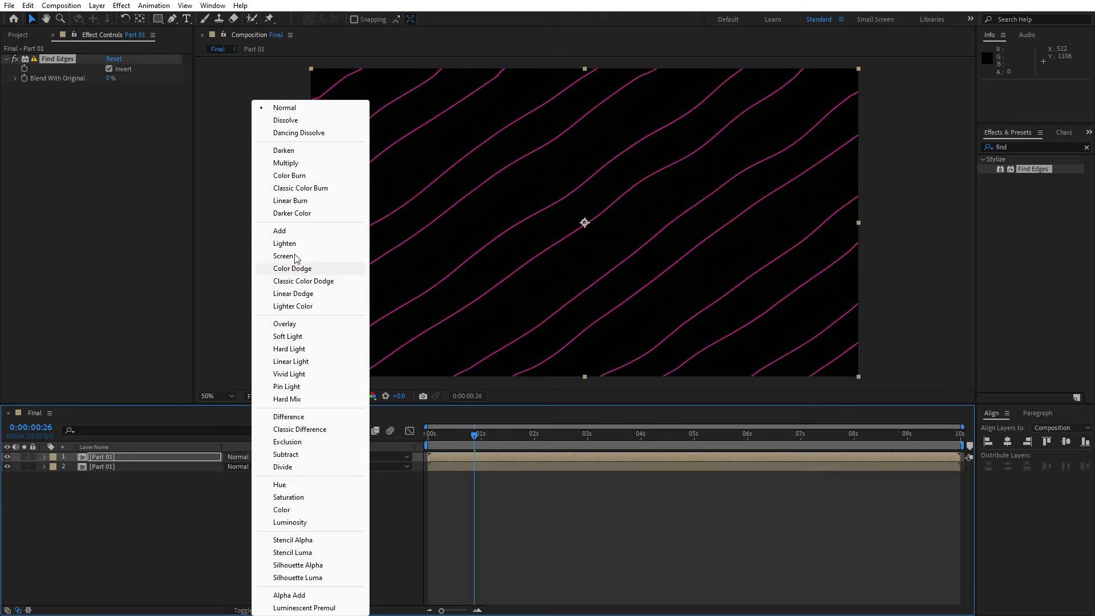
{"action": "left_click", "coordinate": [291, 231]}
Apply the Tritone effect to the top Part 01 layer to turn the edge lines white
{"action": "left_click", "coordinate": [1036, 147]}
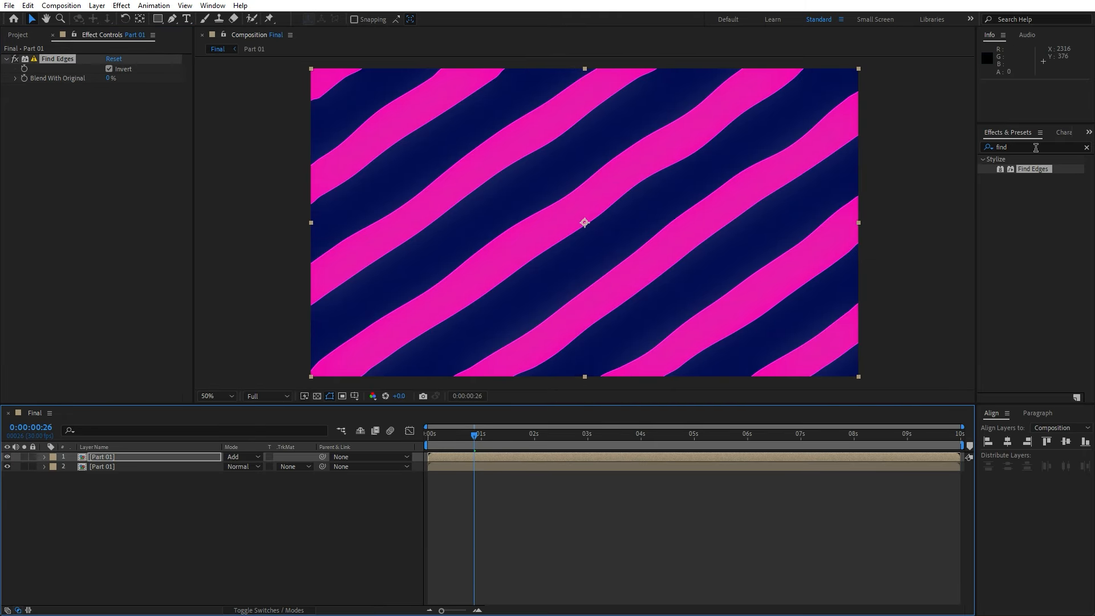
{"action": "type", "text": "trito"}
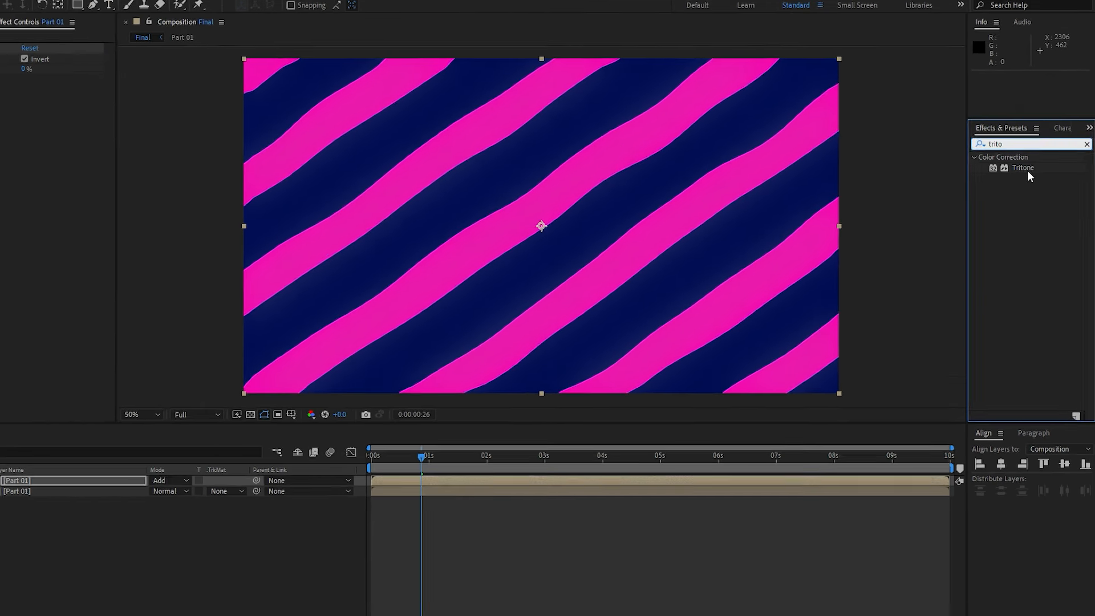
{"action": "left_click_drag", "start_coordinate": [1028, 170], "coordinate": [47, 210]}
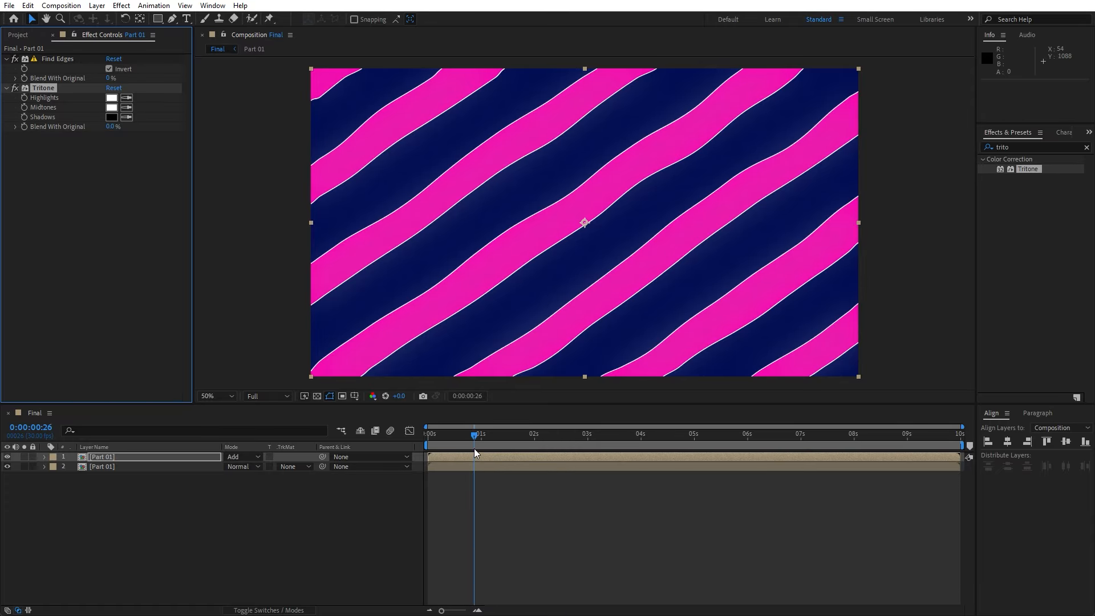
{"action": "left_click_drag", "start_coordinate": [474, 436], "coordinate": [579, 436]}
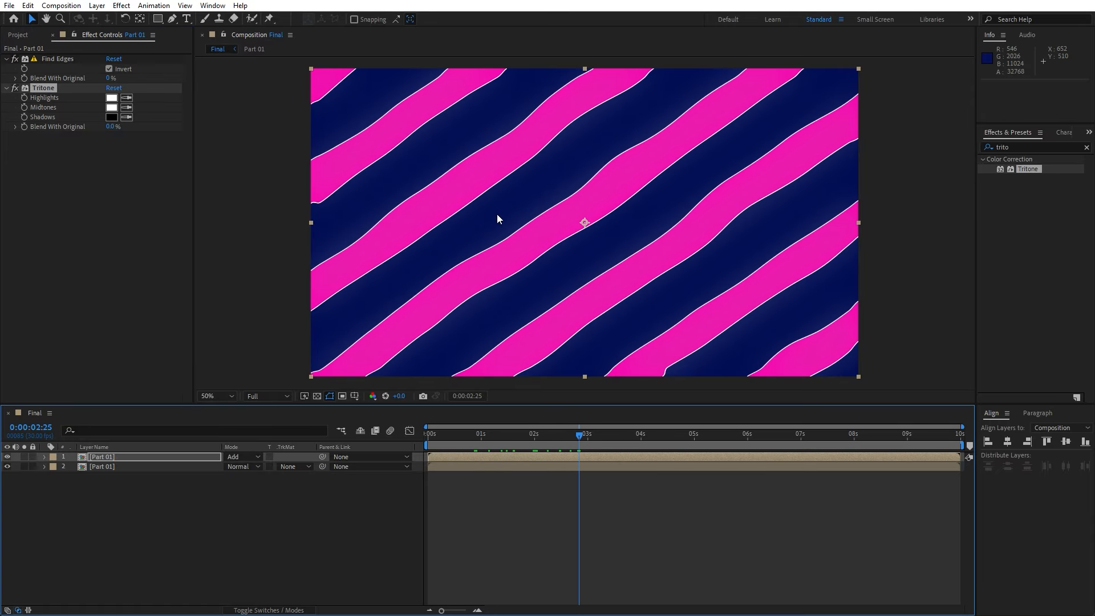
{"action": "scroll", "coordinate": [526, 205], "scroll_direction": "up", "scroll_amount": 1}
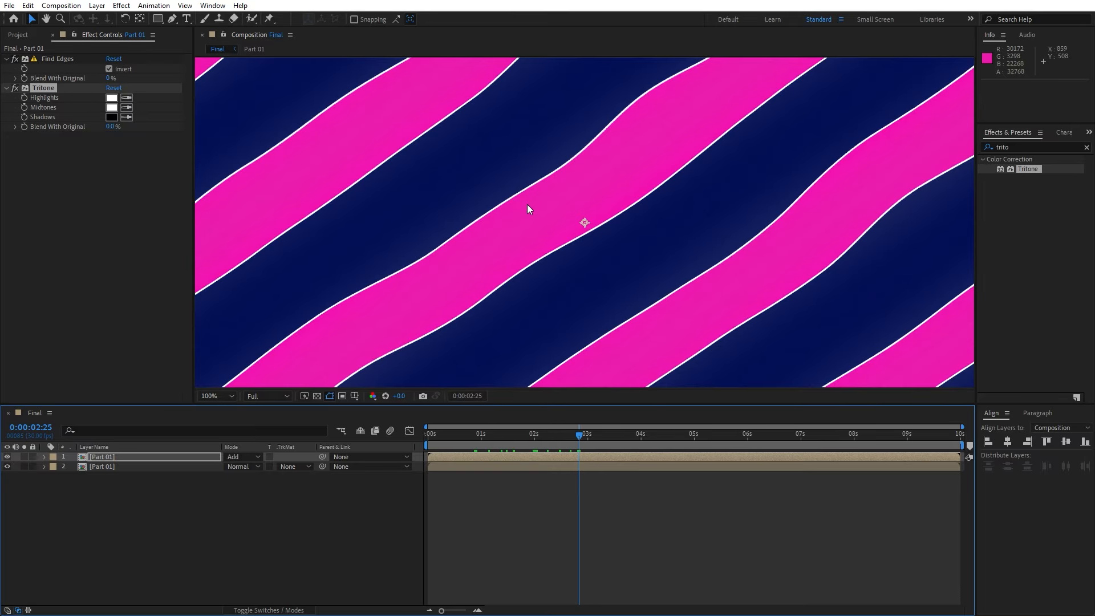
{"action": "scroll", "coordinate": [527, 206], "scroll_direction": "down", "scroll_amount": 1}
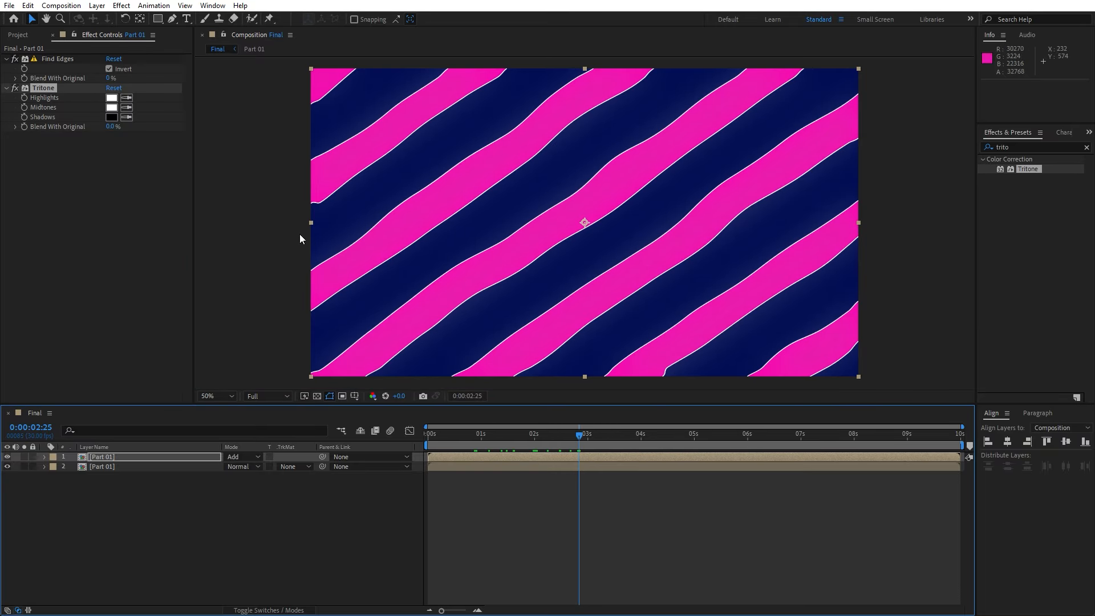
{"action": "left_click", "coordinate": [95, 498]}
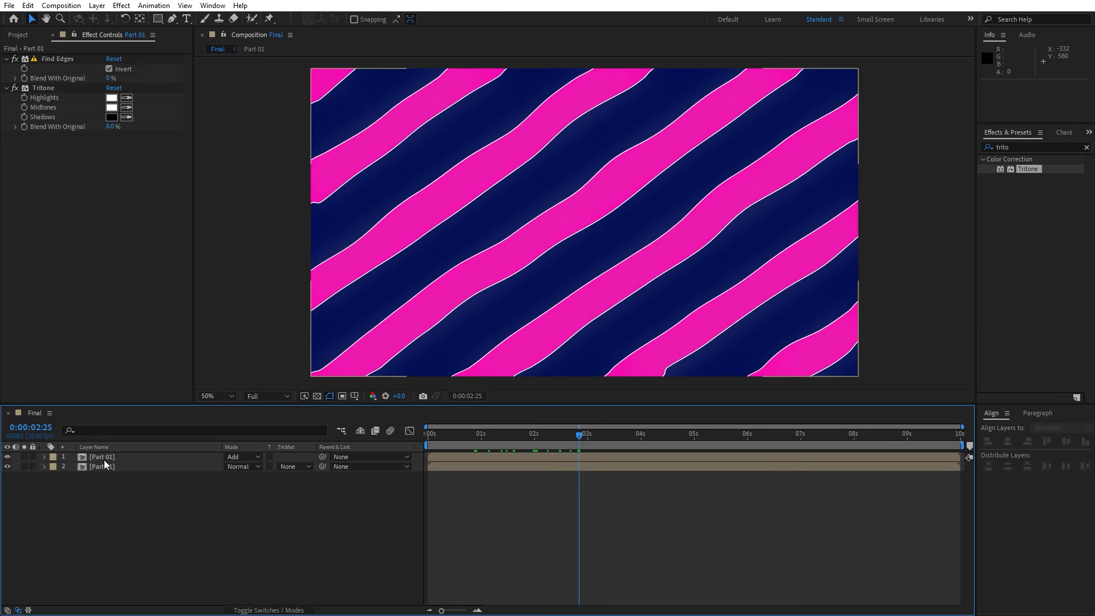
Lower the opacity of the top Part 01 layer
{"action": "left_click", "coordinate": [104, 458]}
{"action": "key", "text": "t"}
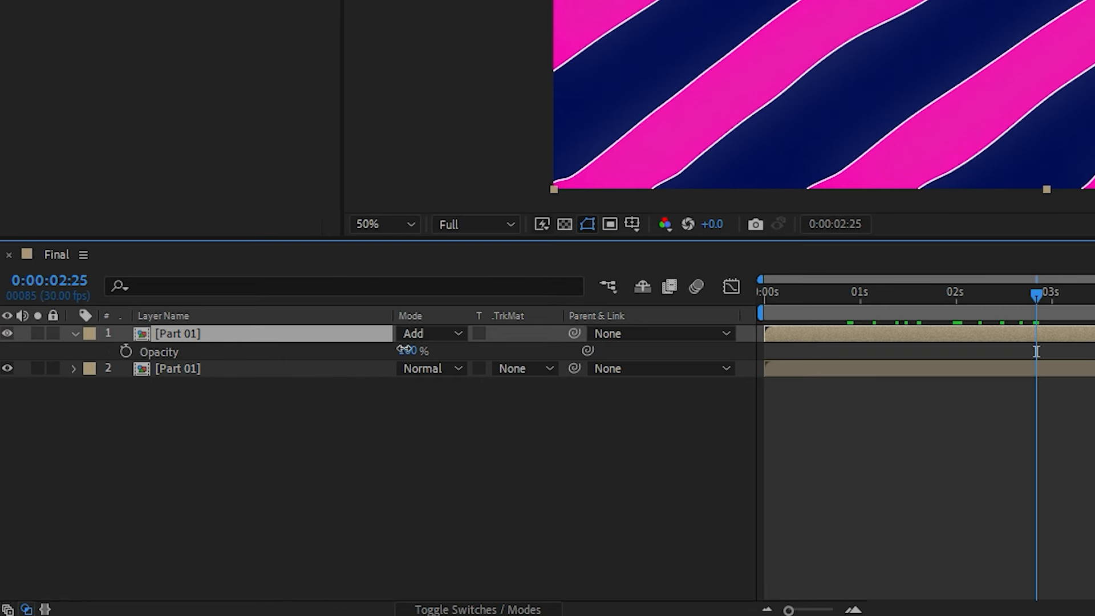
{"action": "left_click_drag", "start_coordinate": [405, 349], "coordinate": [380, 350]}
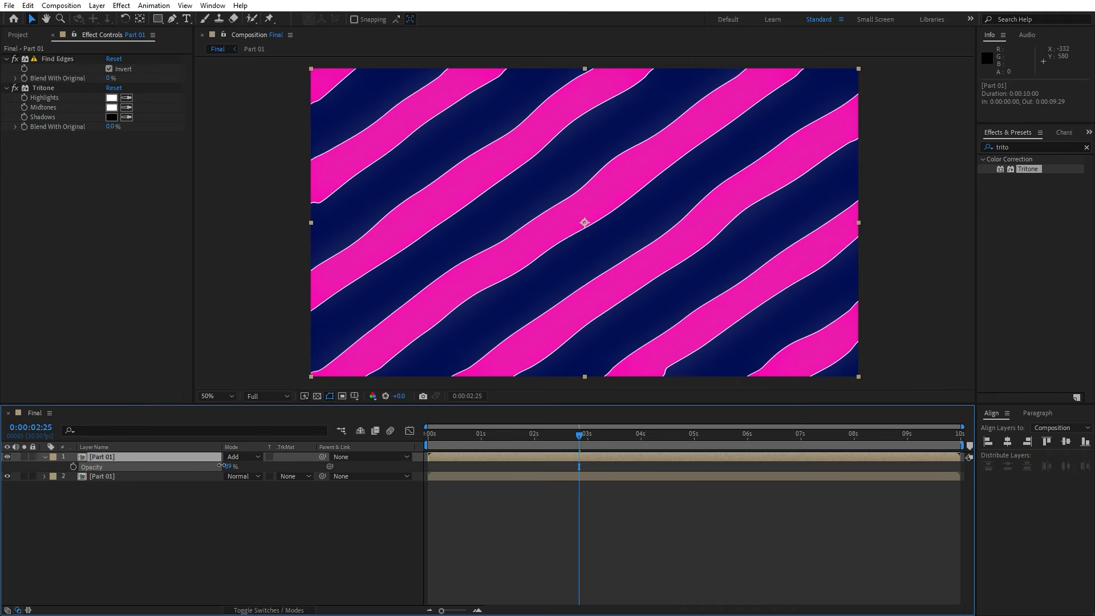
Open the Part 01 precomposition for editing
{"action": "left_click", "coordinate": [164, 526]}
{"action": "double_click", "coordinate": [113, 477]}
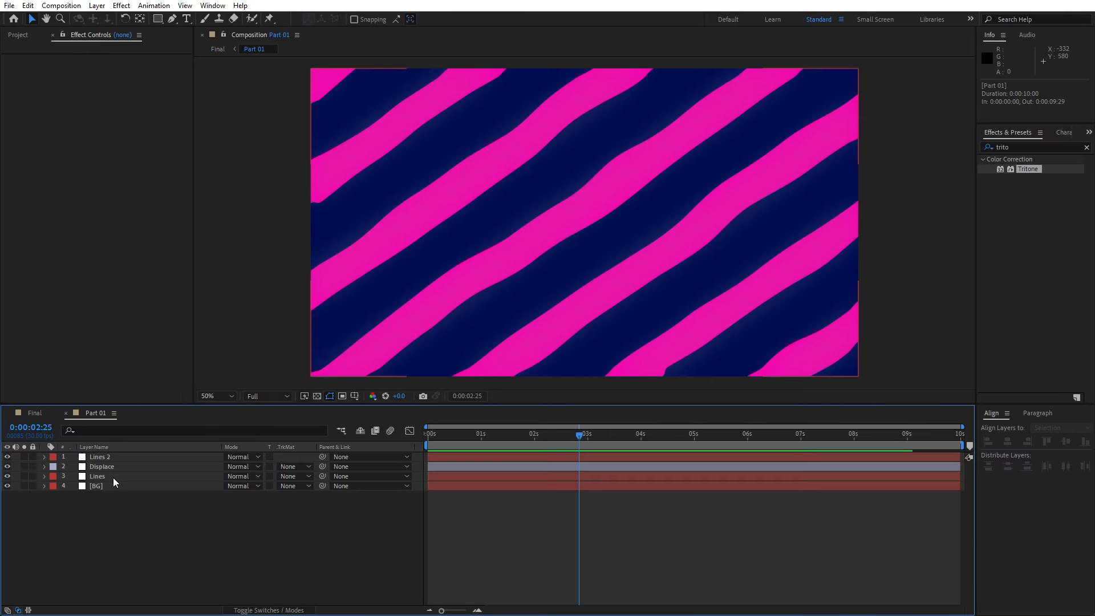
Set the Lines layer's Venetian Blinds width to 150 at about 26 frames into the Part 01 composition
{"action": "left_click", "coordinate": [474, 435]}
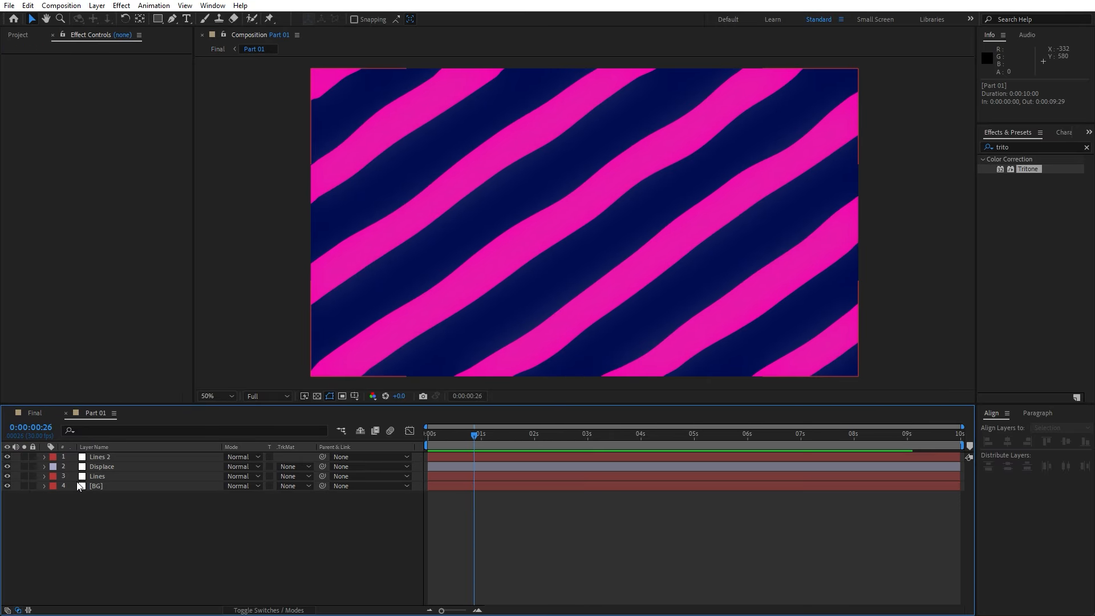
{"action": "left_click", "coordinate": [109, 477]}
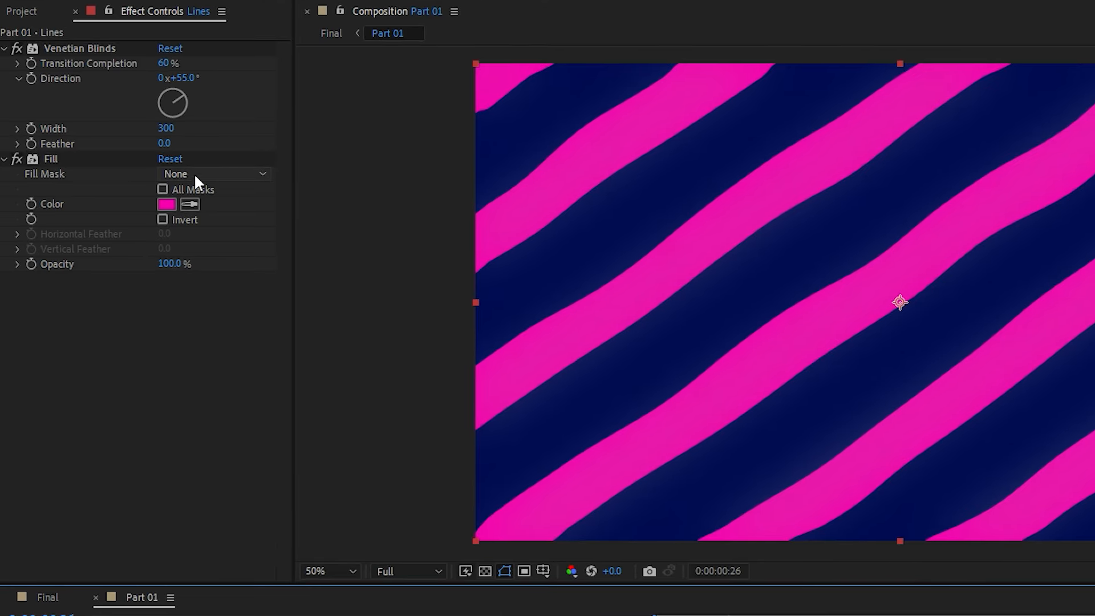
{"action": "left_click_drag", "start_coordinate": [166, 131], "coordinate": [54, 152]}
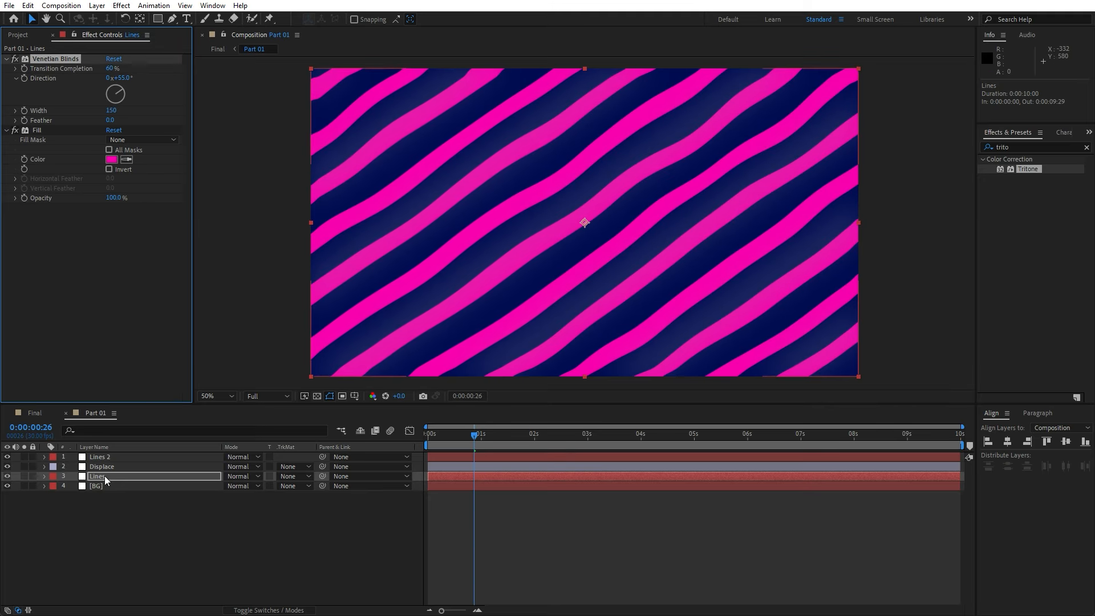
Rename the top Lines 2 layer to Shadows
{"action": "left_click", "coordinate": [106, 457]}
{"action": "key", "text": "Return"}
{"action": "type", "text": "Sha"}
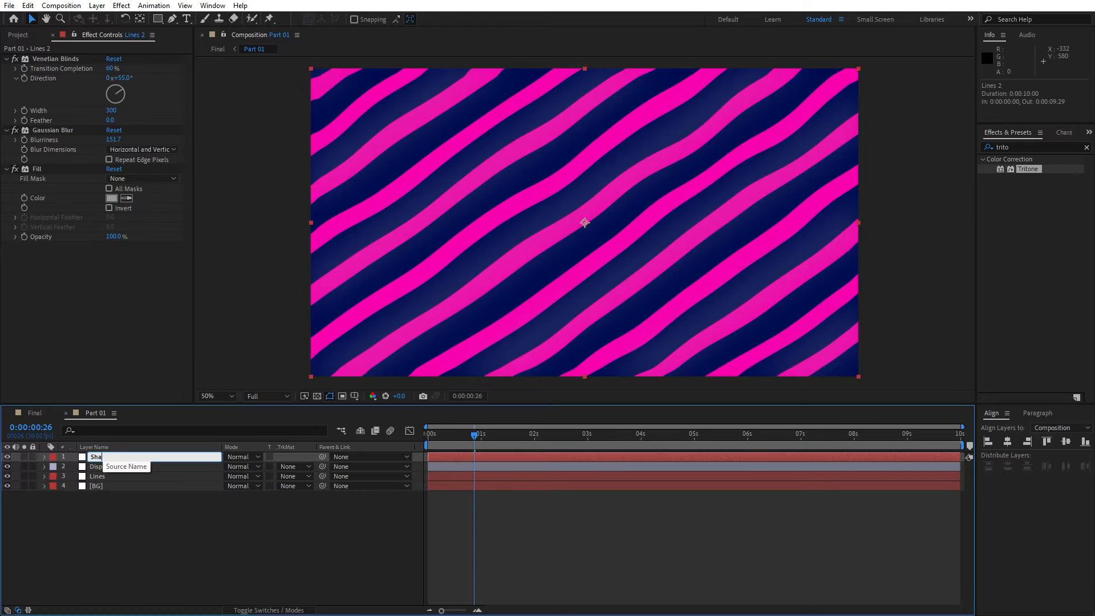
{"action": "type", "text": "dows"}
{"action": "left_click", "coordinate": [153, 555]}
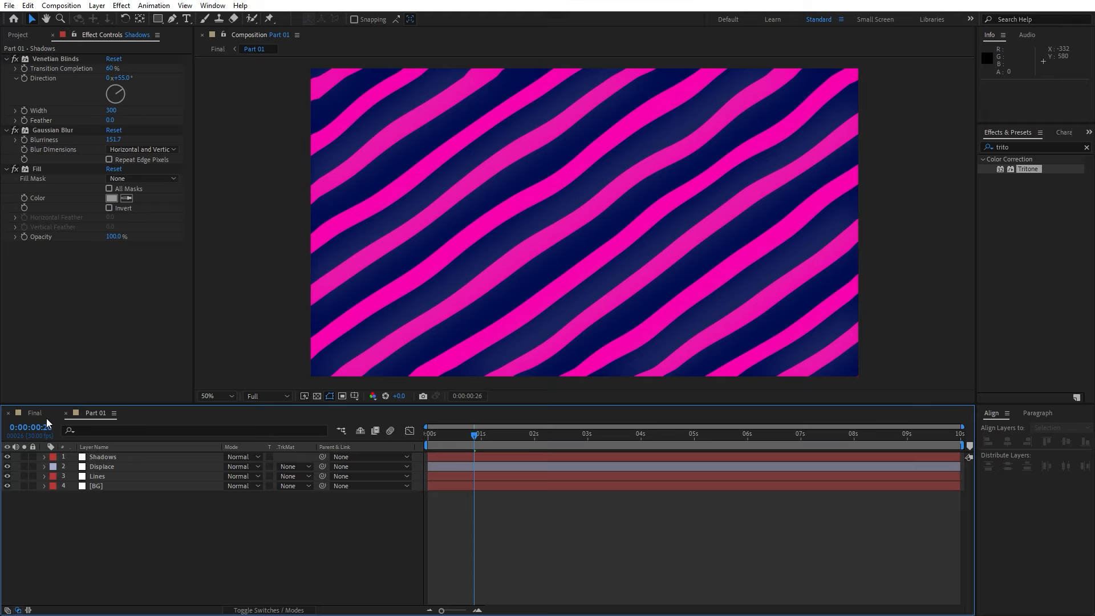
Return to the Final composition and preview the animation from about 3 seconds
{"action": "left_click", "coordinate": [35, 413]}
{"action": "left_click", "coordinate": [394, 560]}
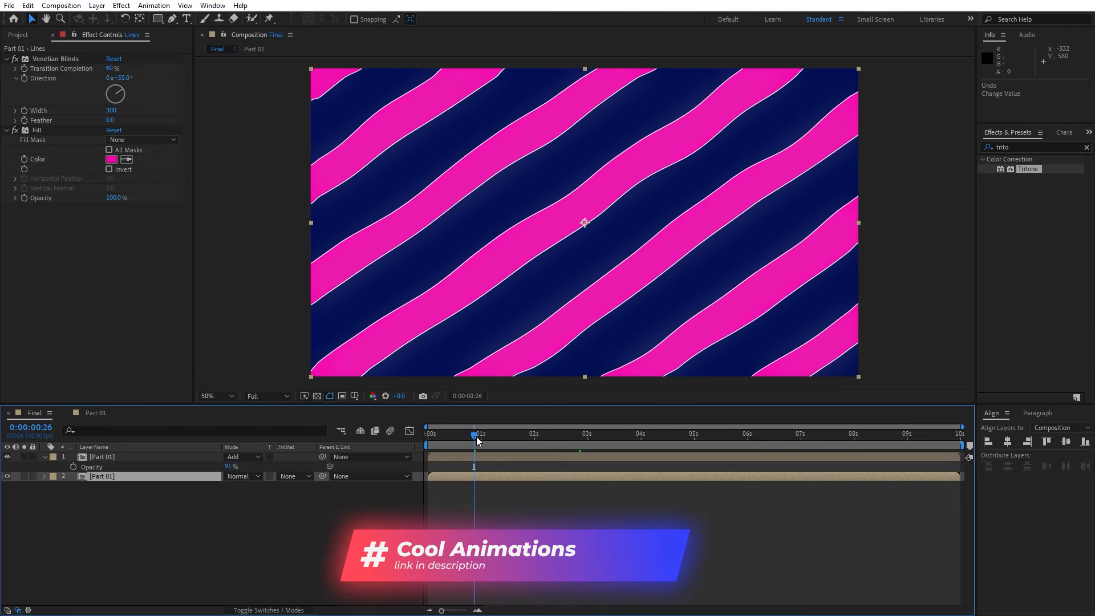
{"action": "left_click_drag", "start_coordinate": [477, 436], "coordinate": [597, 443]}
{"action": "key", "text": "space"}
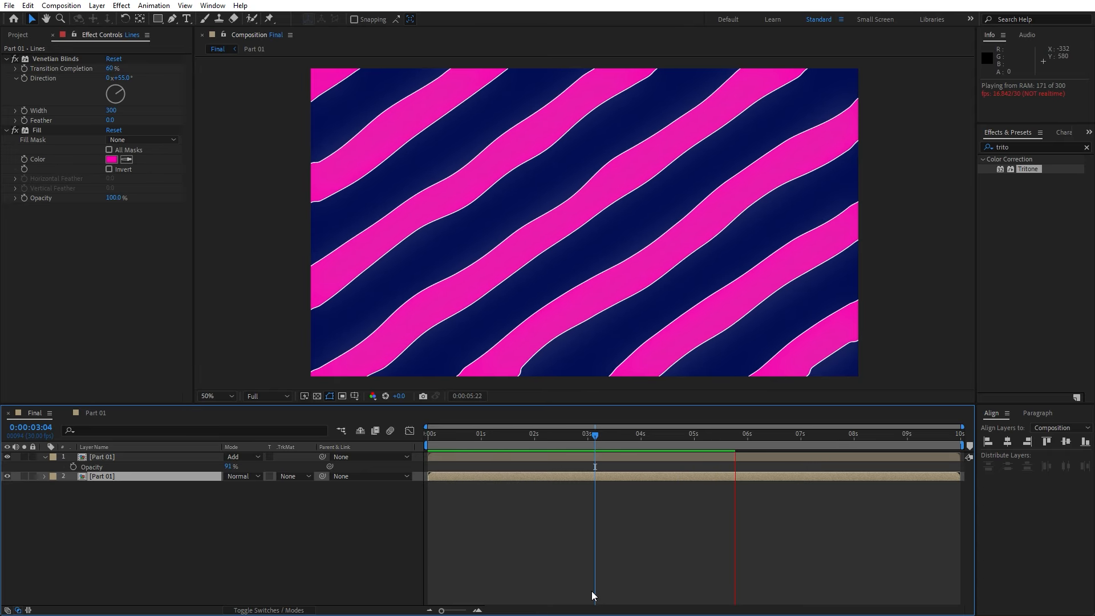
{"action": "key", "text": "space"}
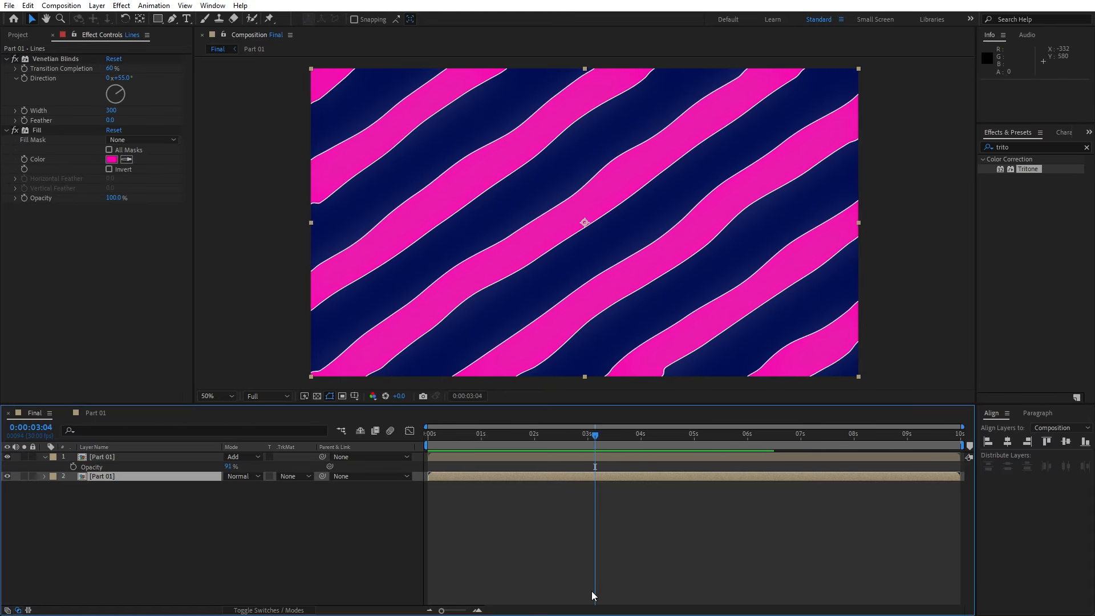
{"action": "key", "text": "space"}
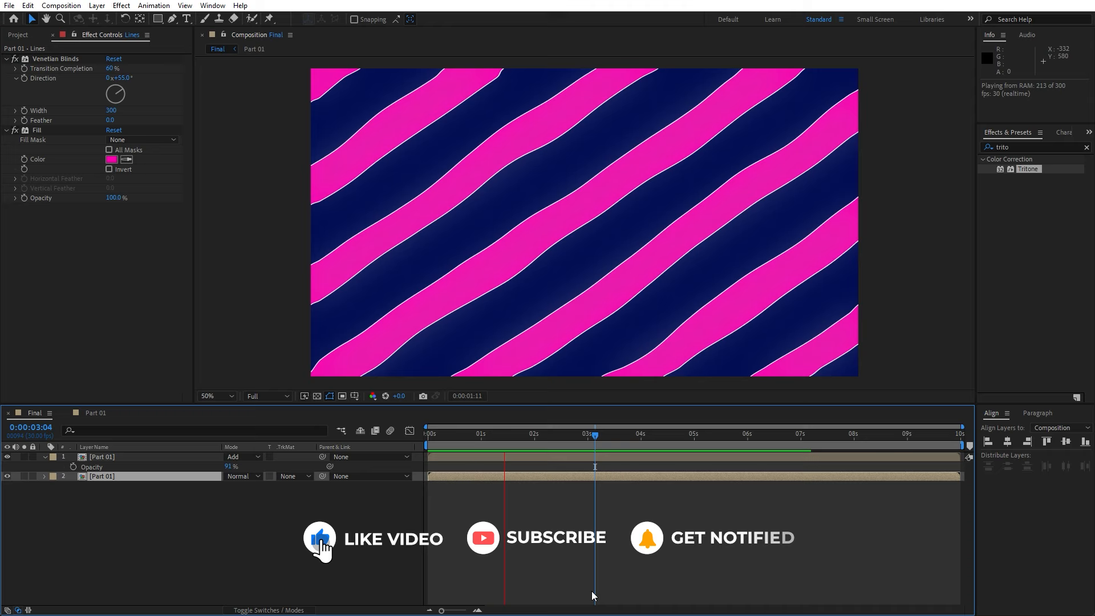